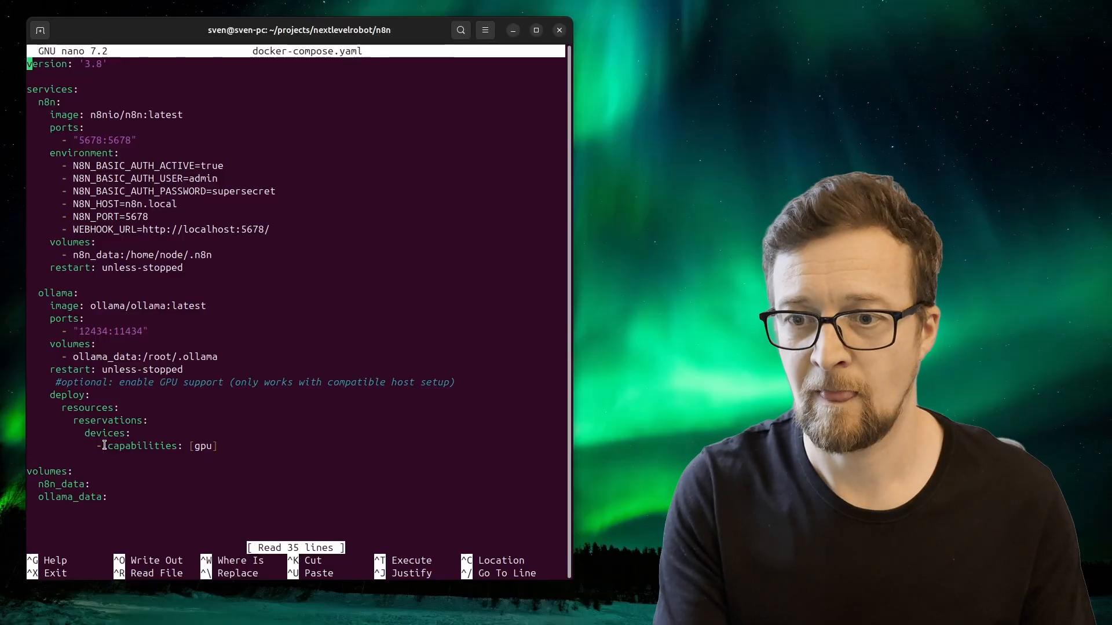
Close docker-compose.yaml and start its n8n and Ollama containers with docker compose up
key(ctrl+x)
text(docker  )
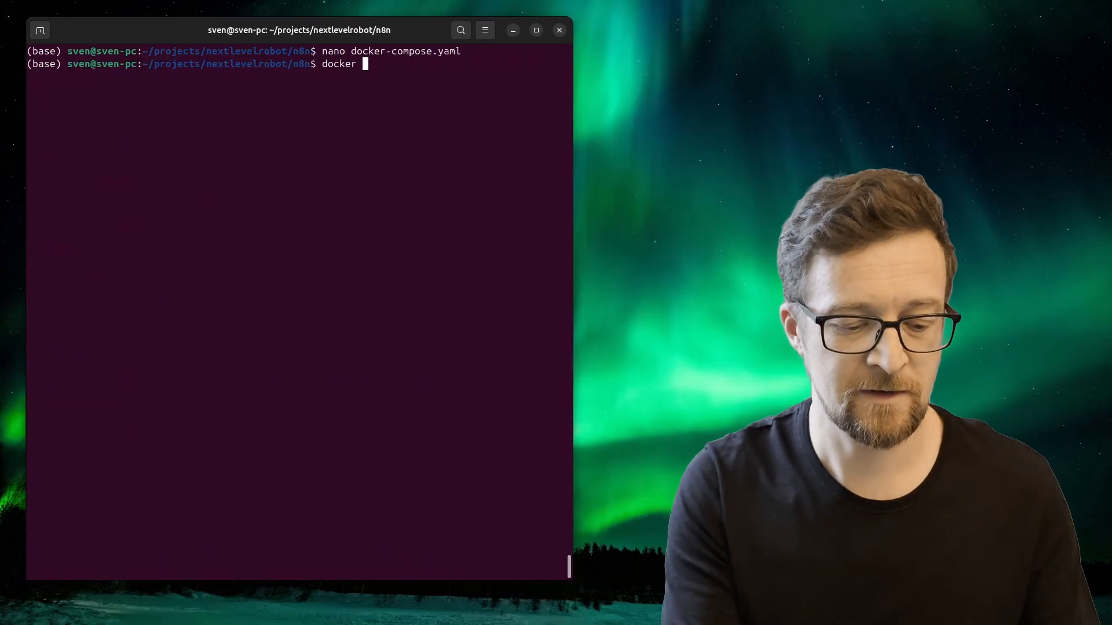
text(compose up)
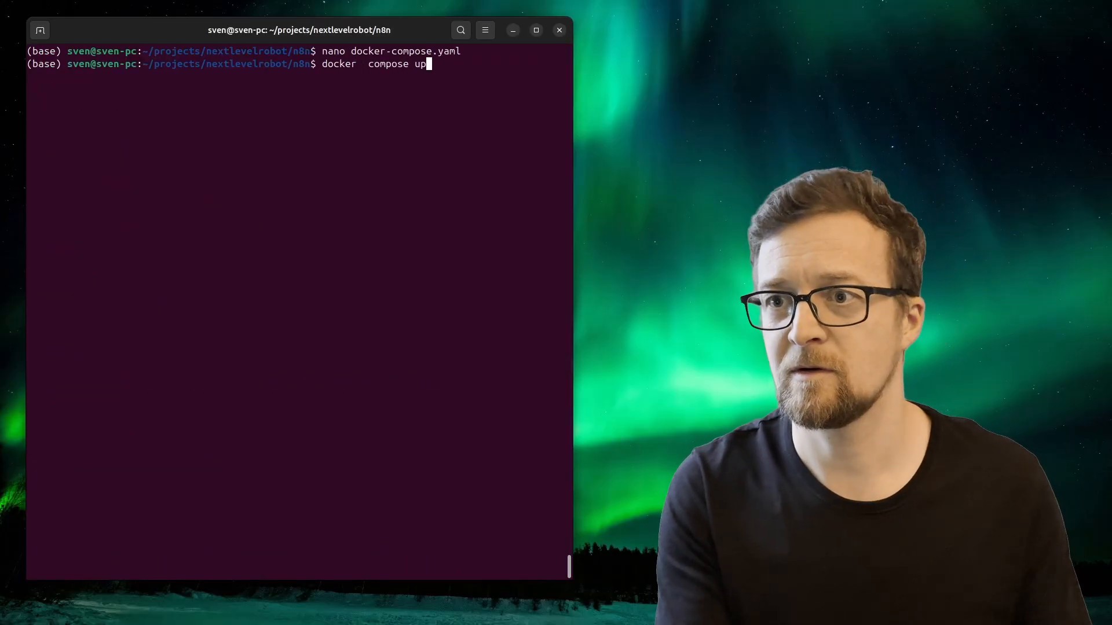
key(Return)
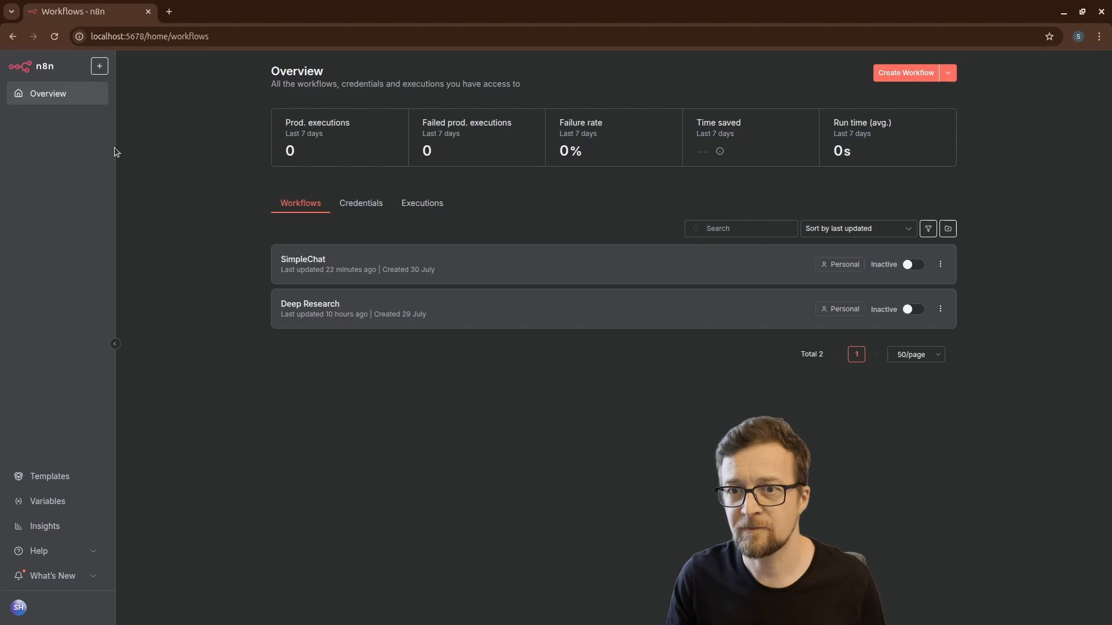
Create a new n8n workflow that starts with a Chat Trigger node, keeping the trigger's default parameters
click(913, 74)
click(611, 208)
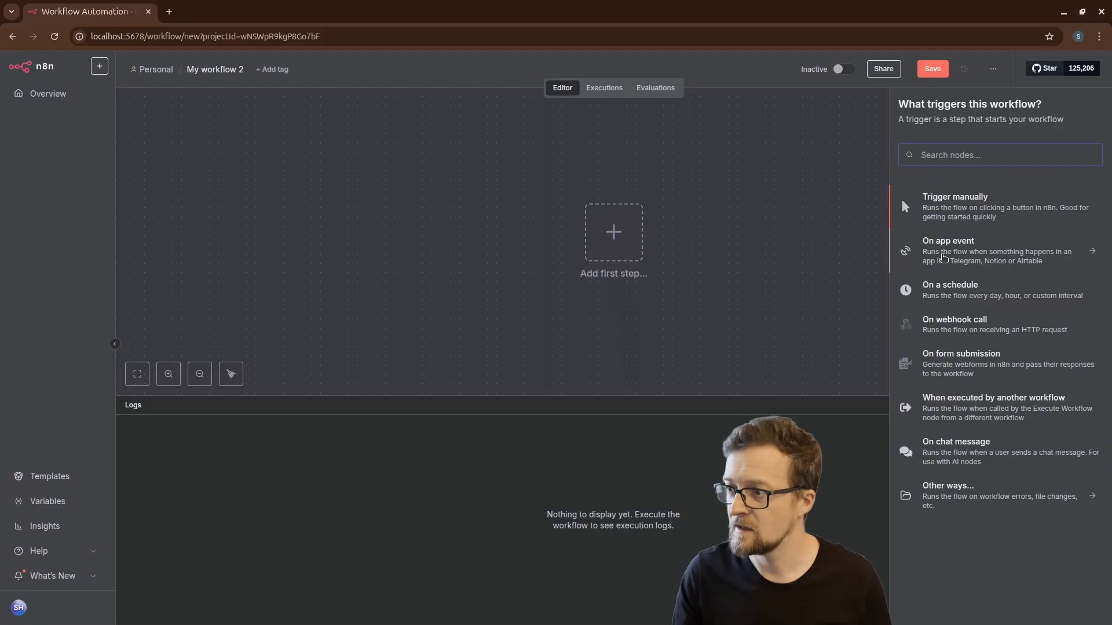
text(chat)
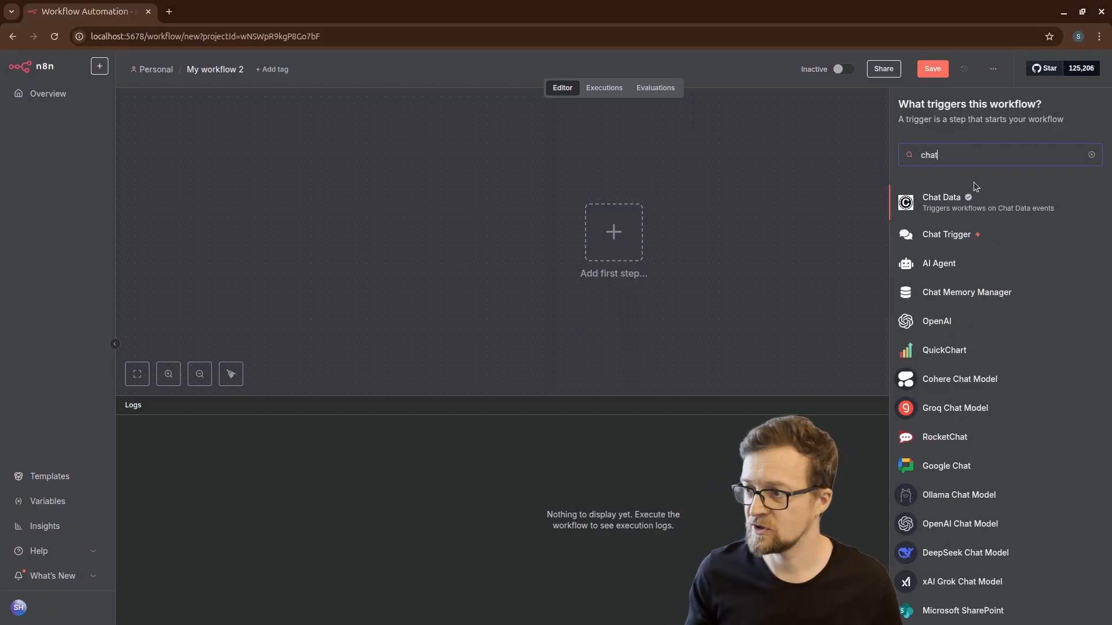
click(945, 237)
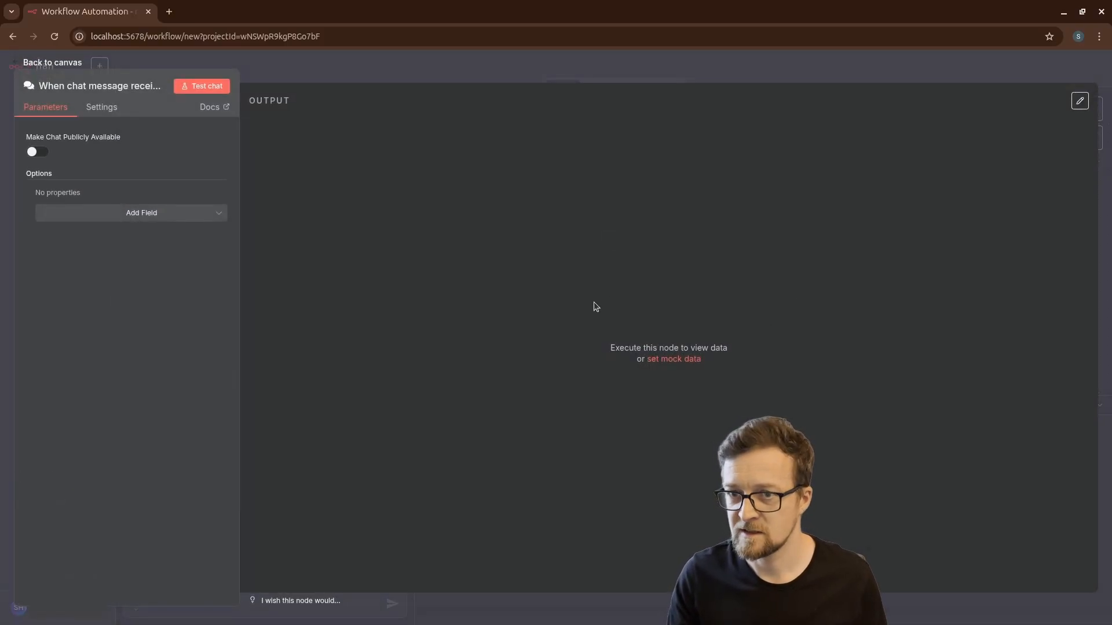
click(44, 64)
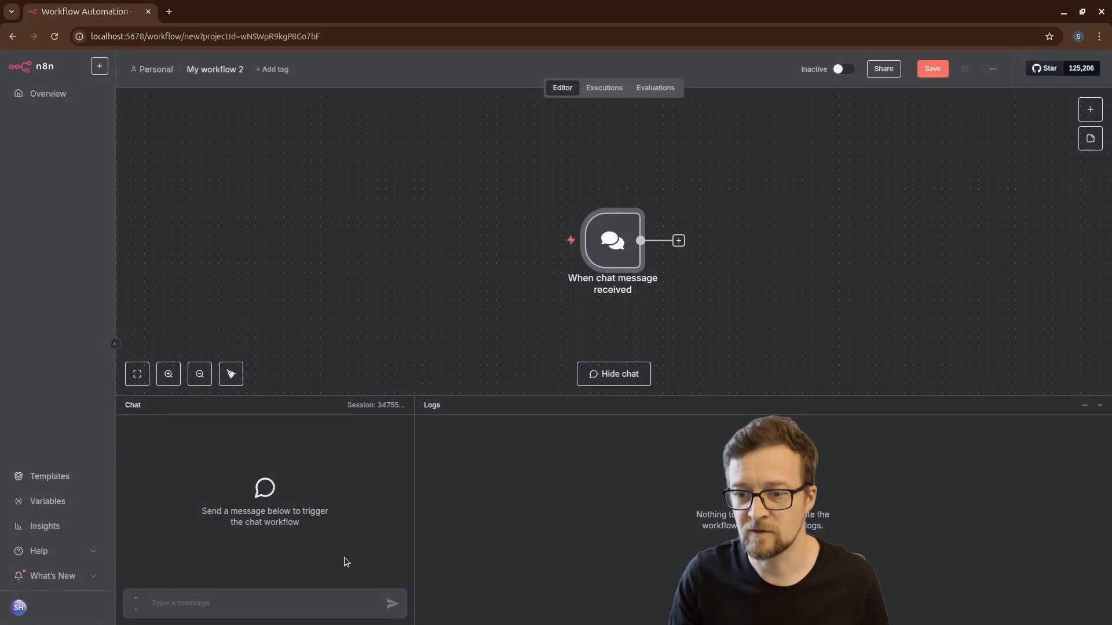
Test the chat trigger by sending the message "Hi how are you?" in the workflow chat
click(201, 599)
text(Hi)
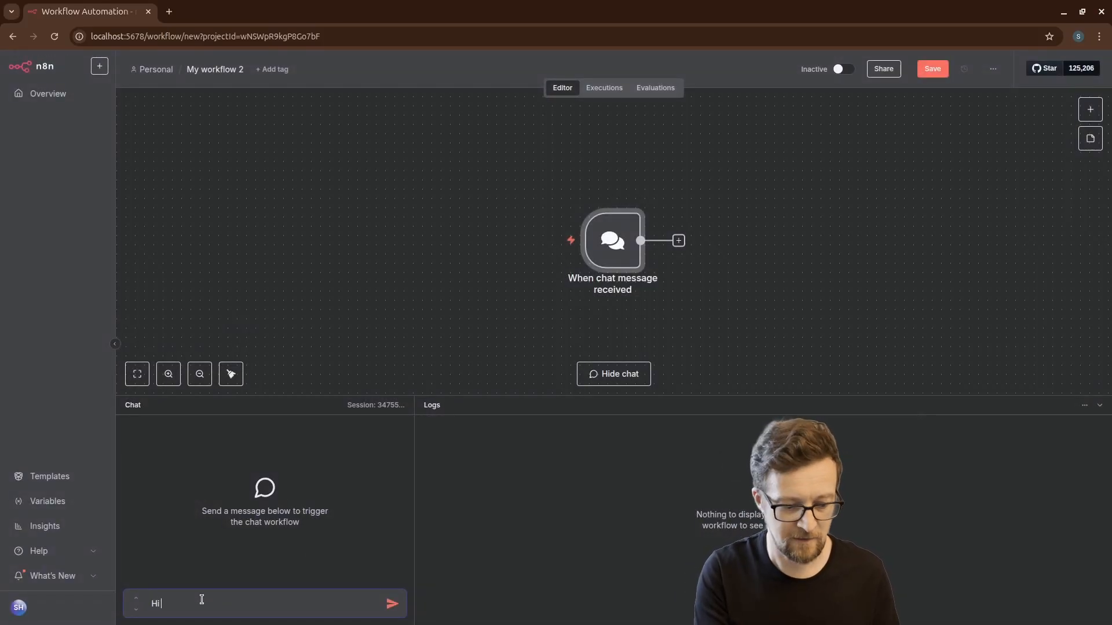
key(Return)
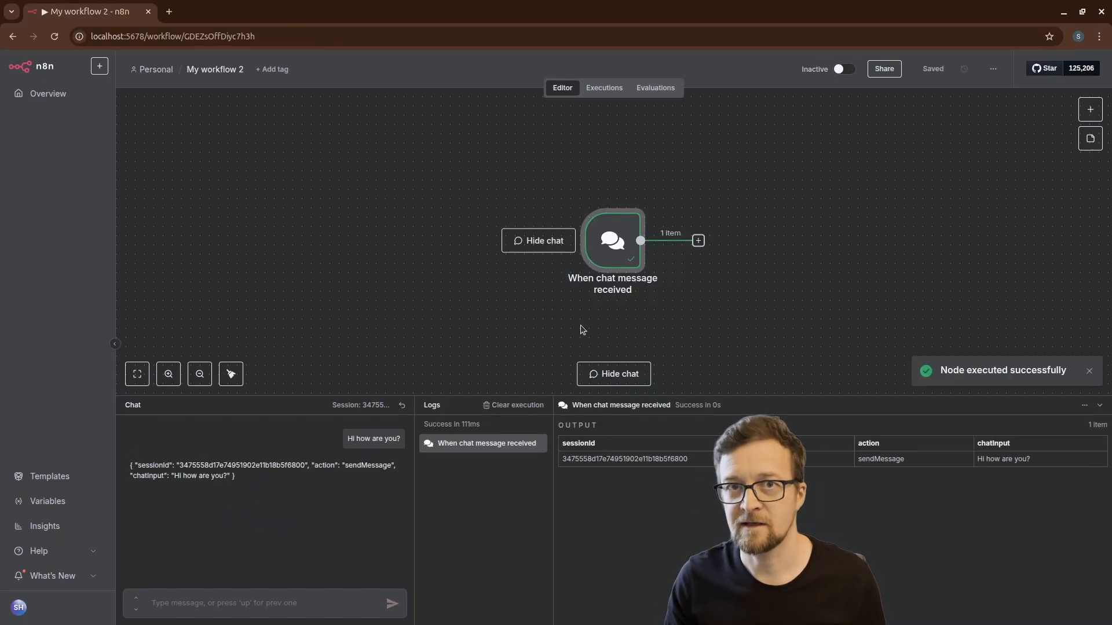
Add an AI Agent node after the chat trigger, with the trigger's chatInput as its user prompt
drag(812, 282, 721, 278)
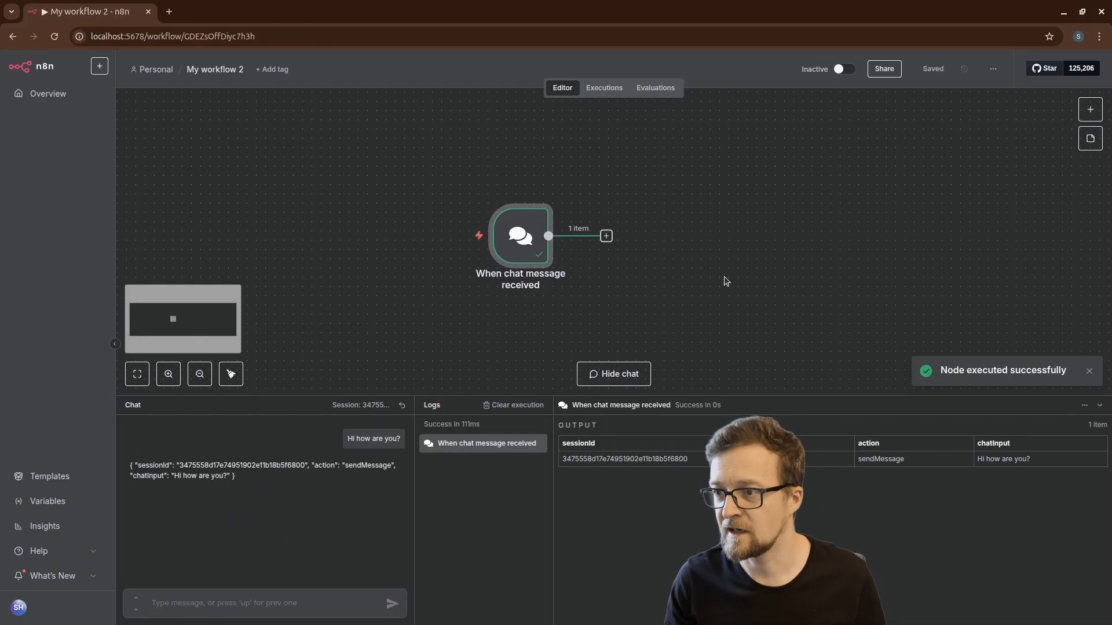
click(607, 235)
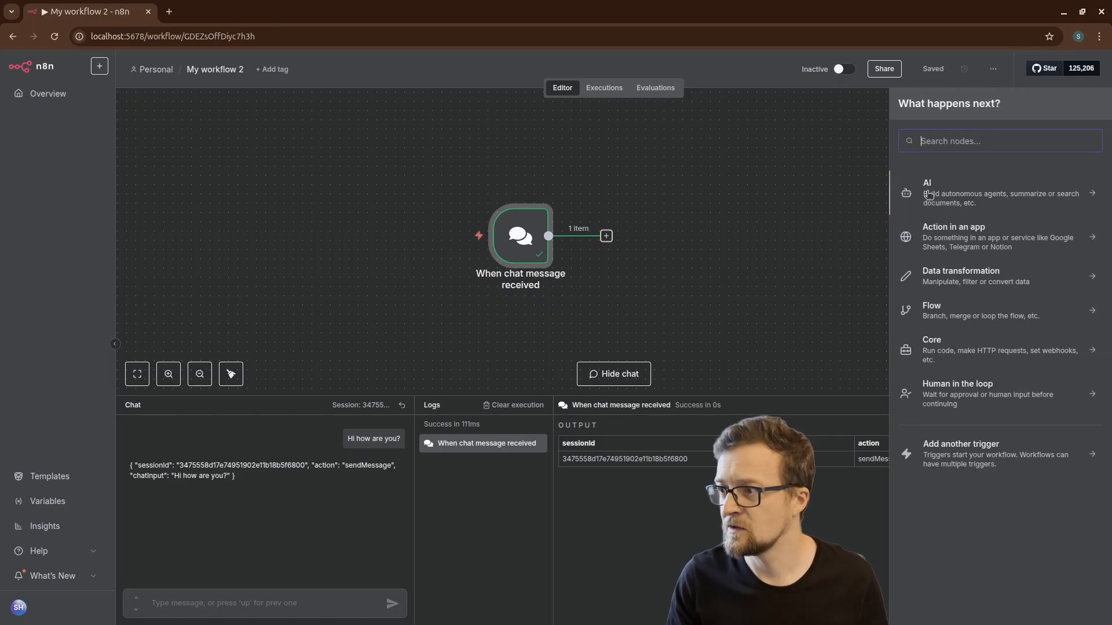
click(950, 199)
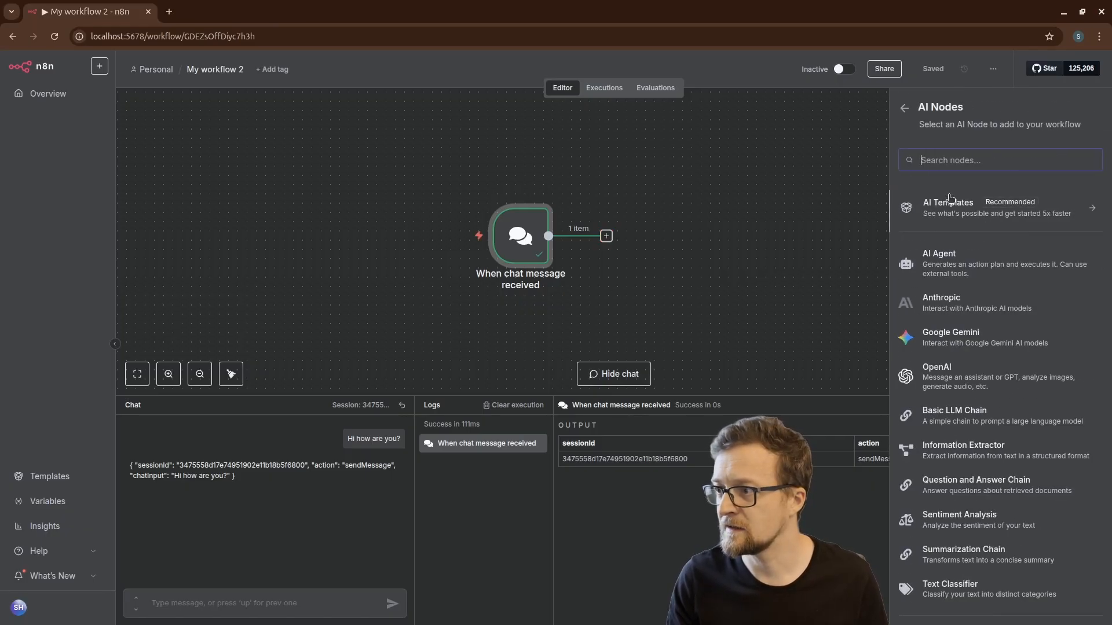
click(948, 263)
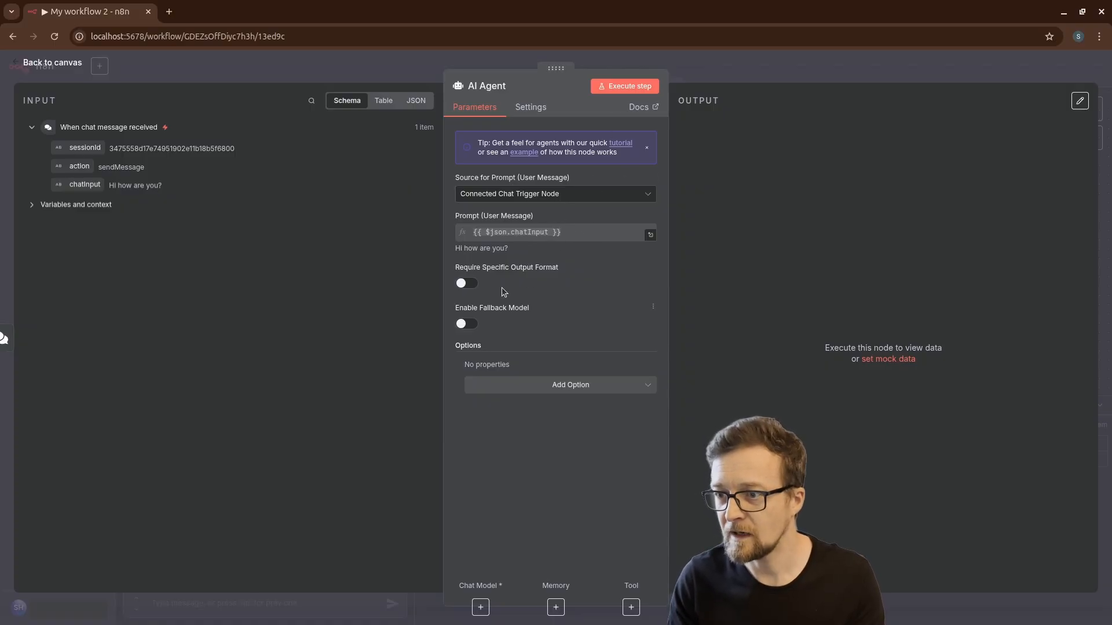
drag(85, 185, 510, 233)
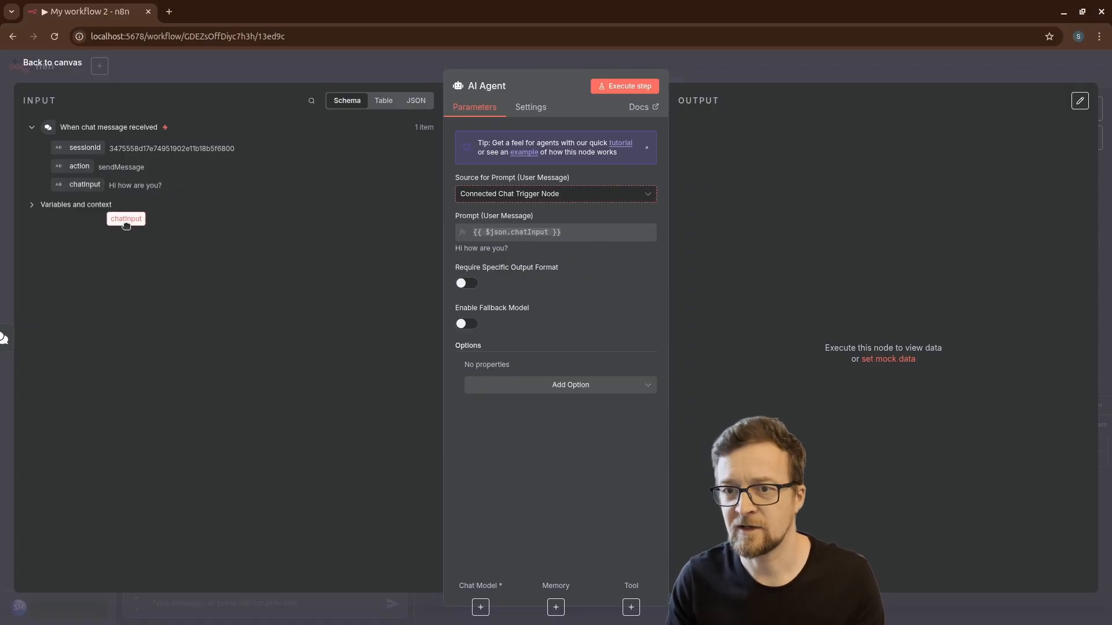
click(53, 63)
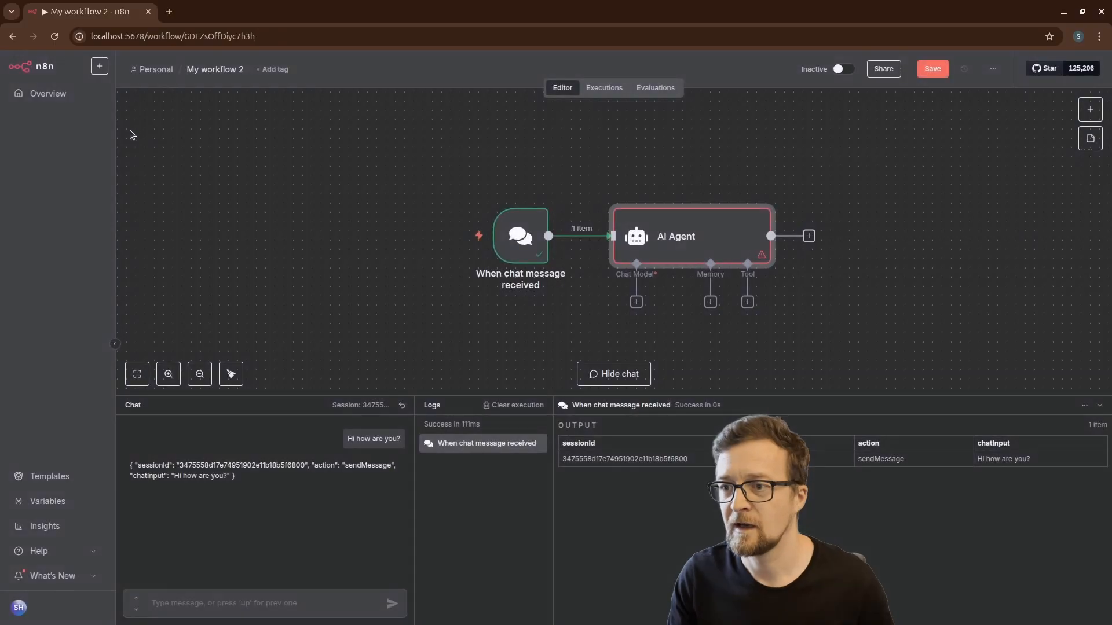
Attach an Ollama Chat Model node as the AI Agent's chat model
click(637, 303)
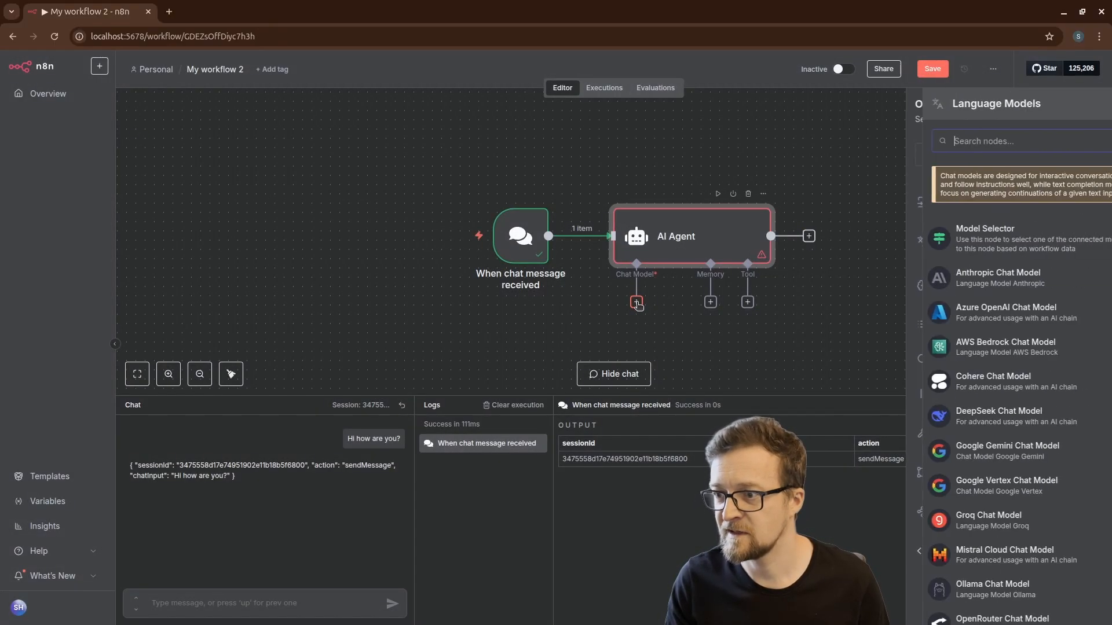
click(973, 139)
text(ollam)
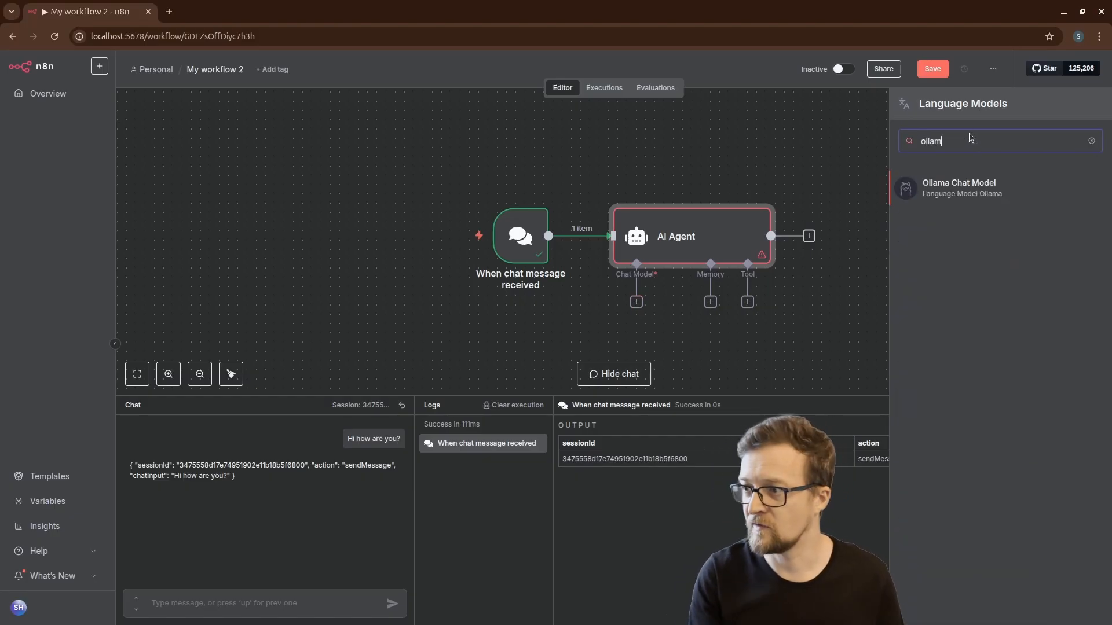
click(955, 188)
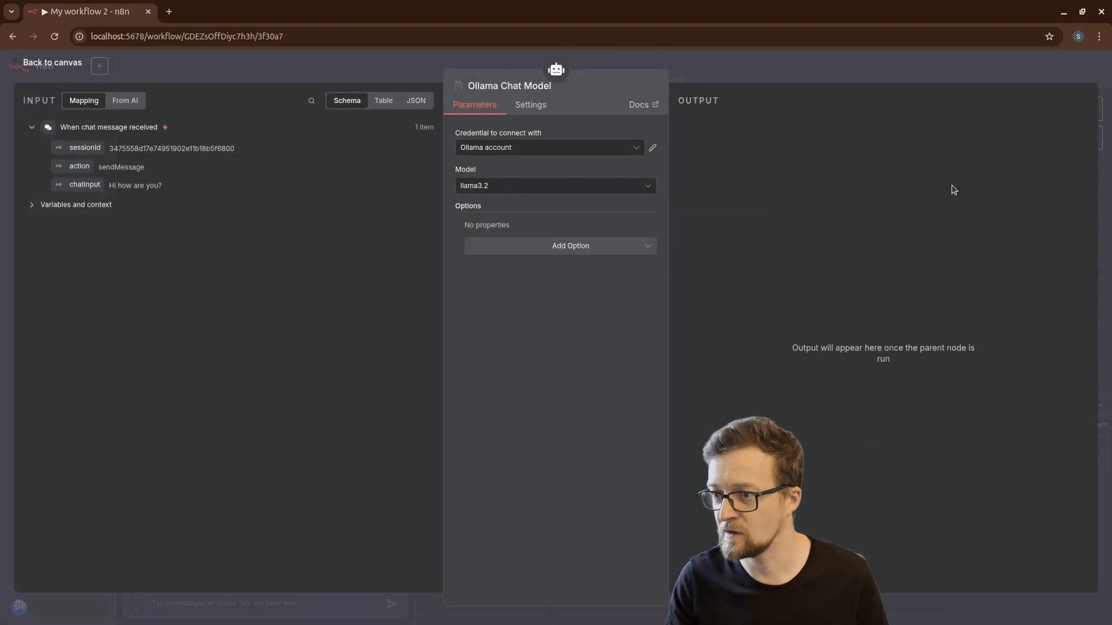
click(557, 150)
click(558, 149)
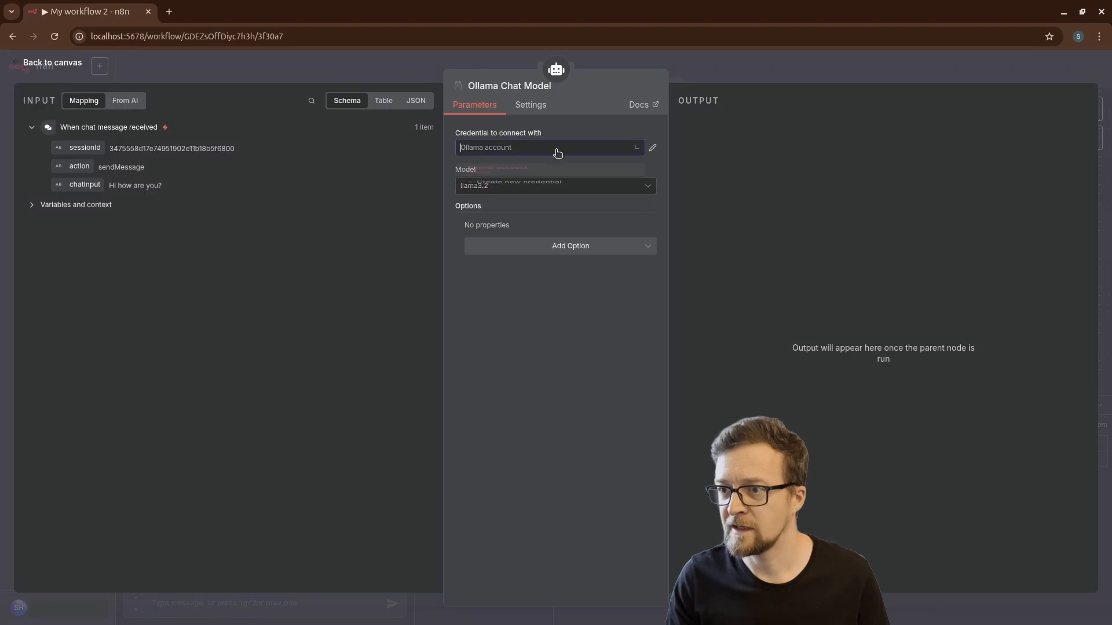
click(557, 149)
click(523, 206)
click(398, 235)
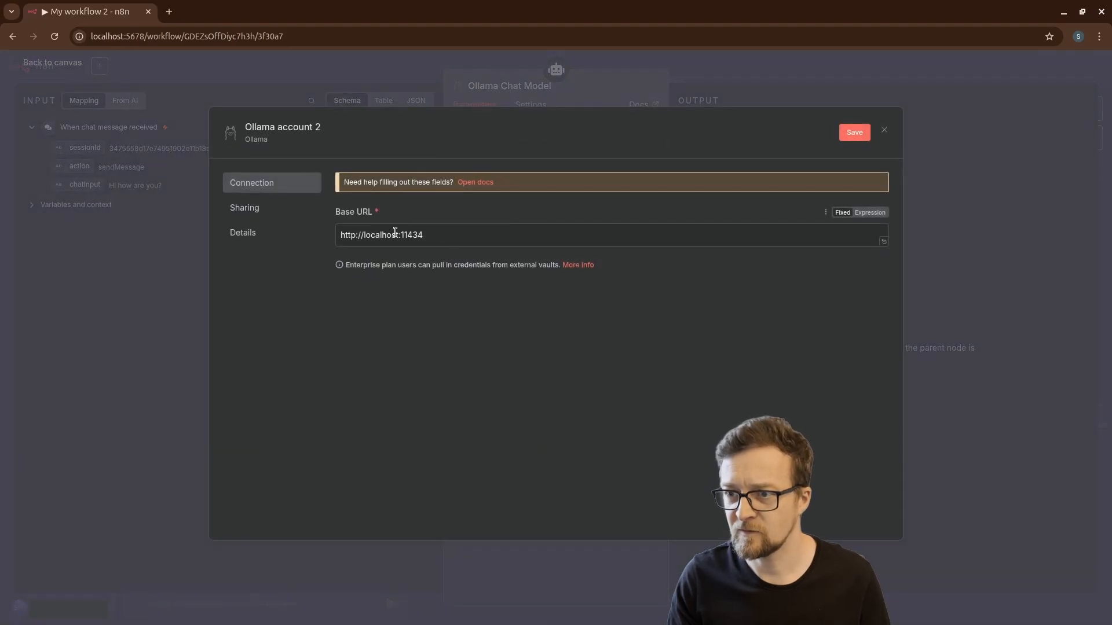
key(ctrl+shift+Left)
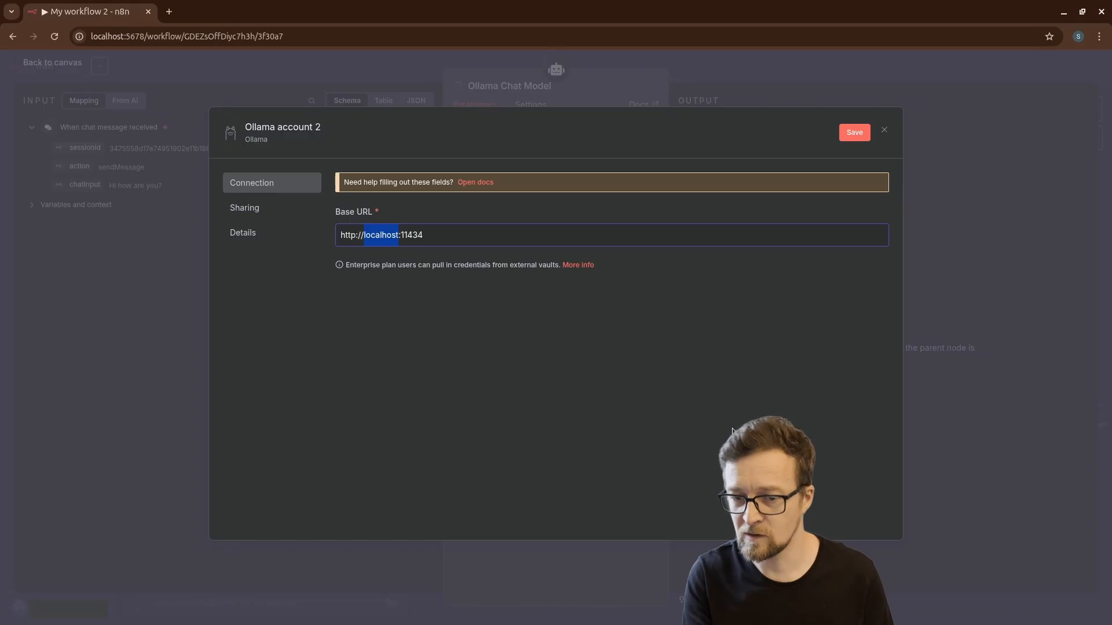
text(oll)
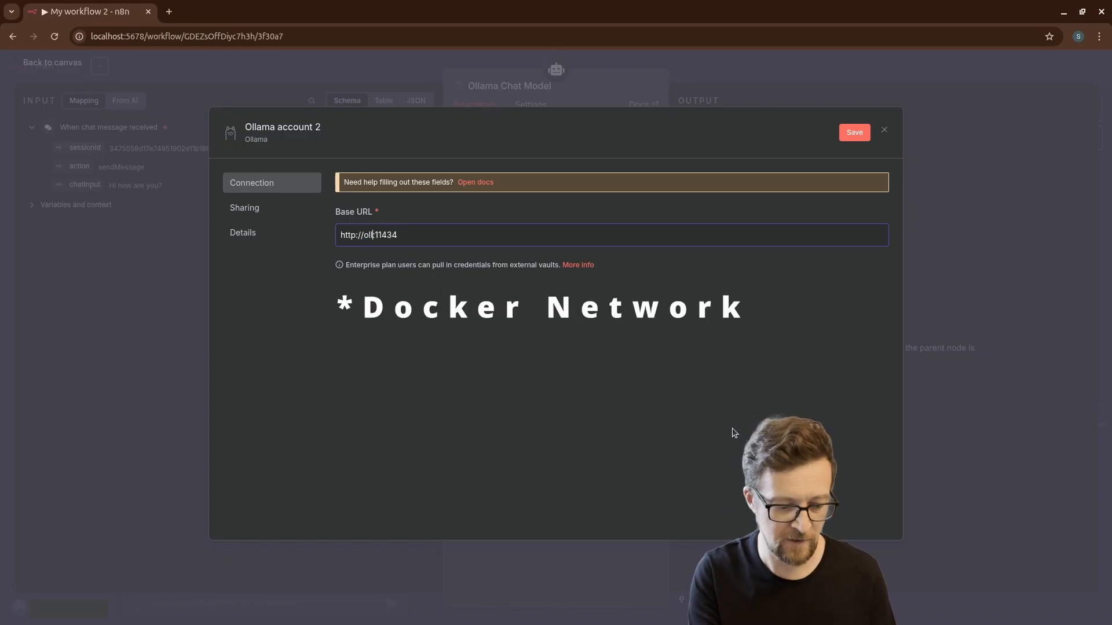
text(ama)
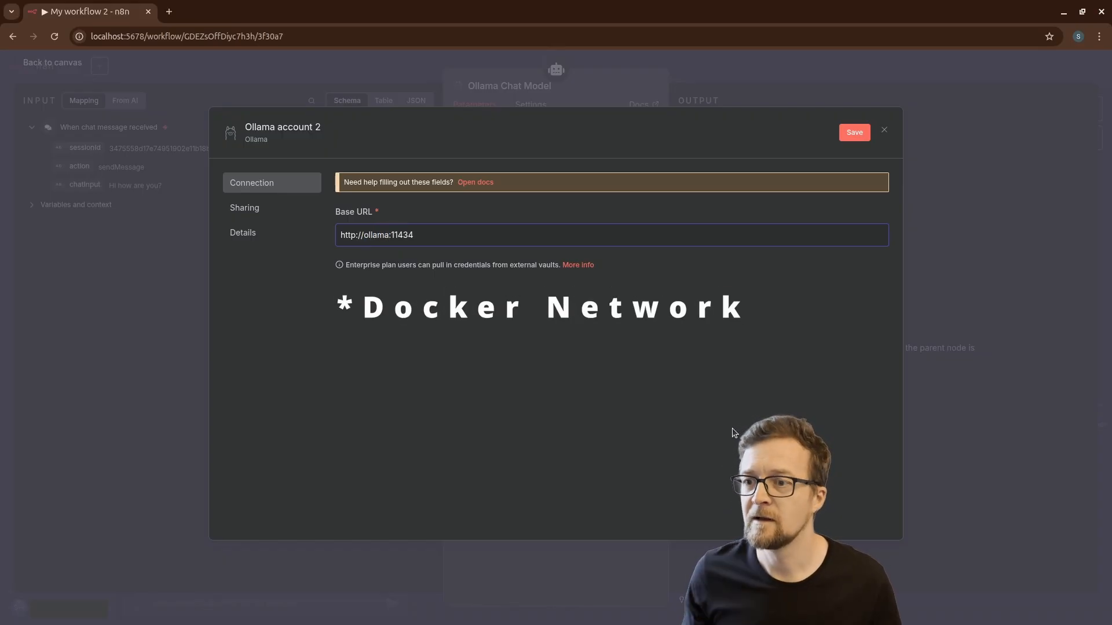
click(854, 133)
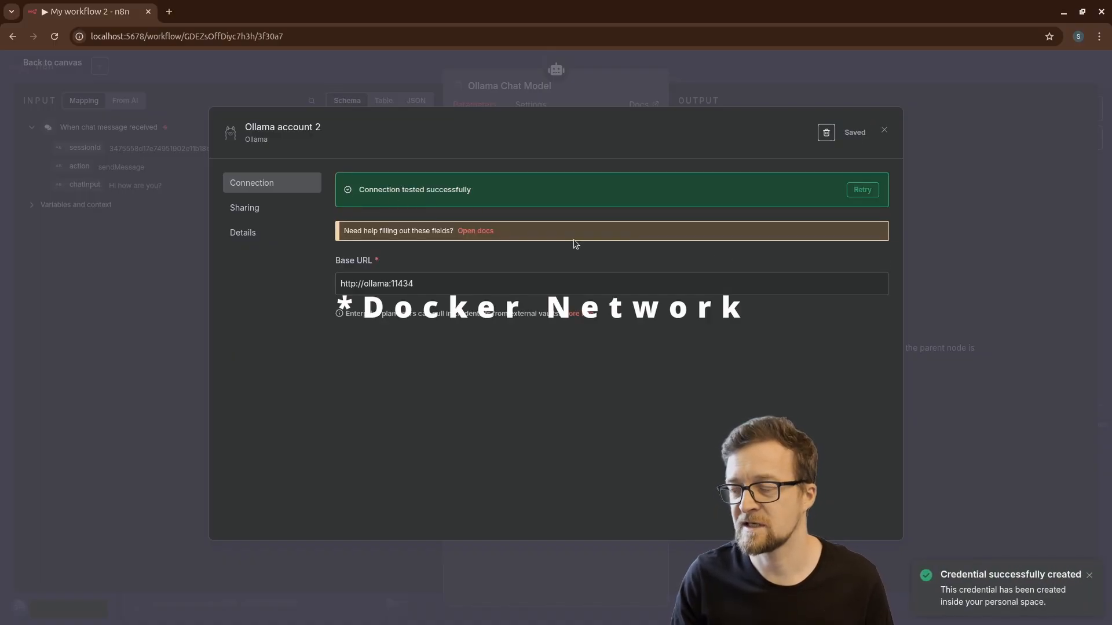
click(884, 130)
Set the chat model to llama3.2:latest and place the Ollama Chat Model node directly below the AI Agent's Chat Model connector
click(509, 186)
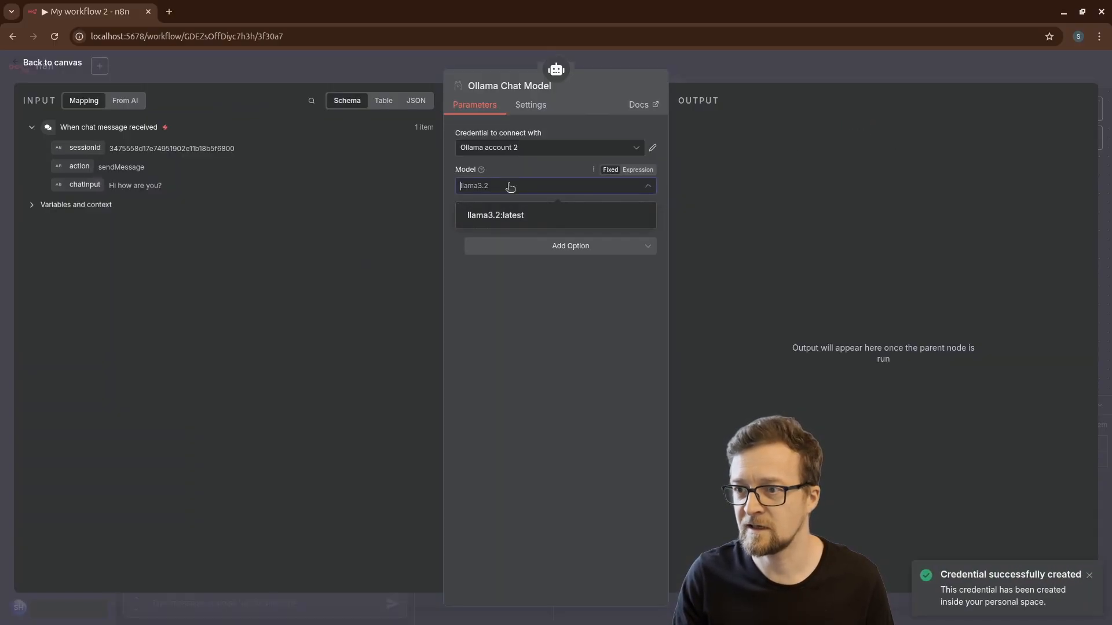
click(496, 215)
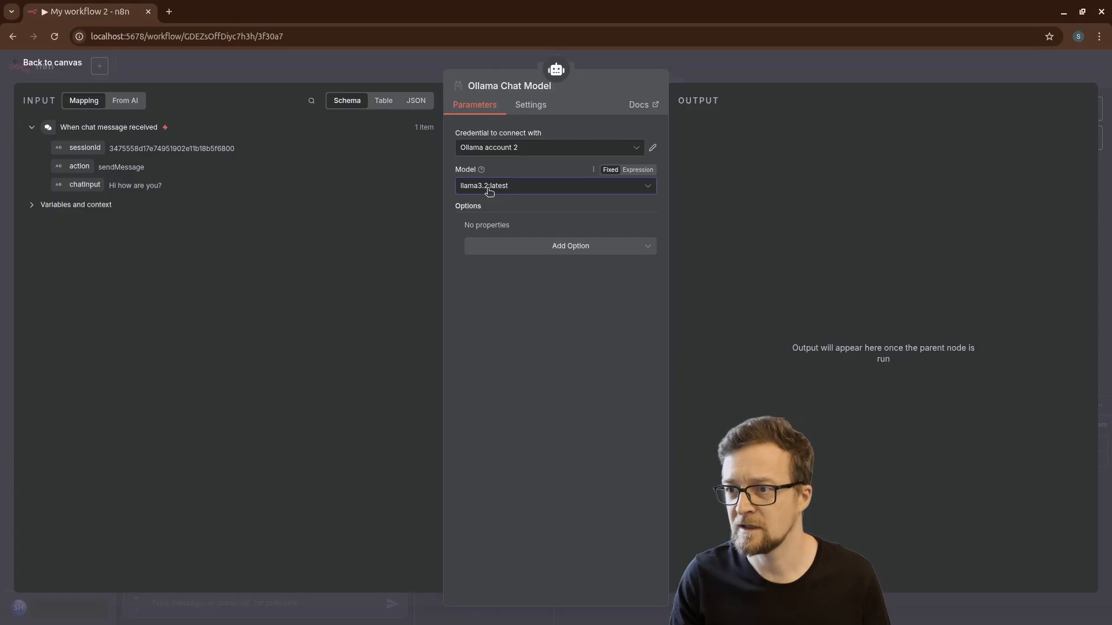
click(55, 64)
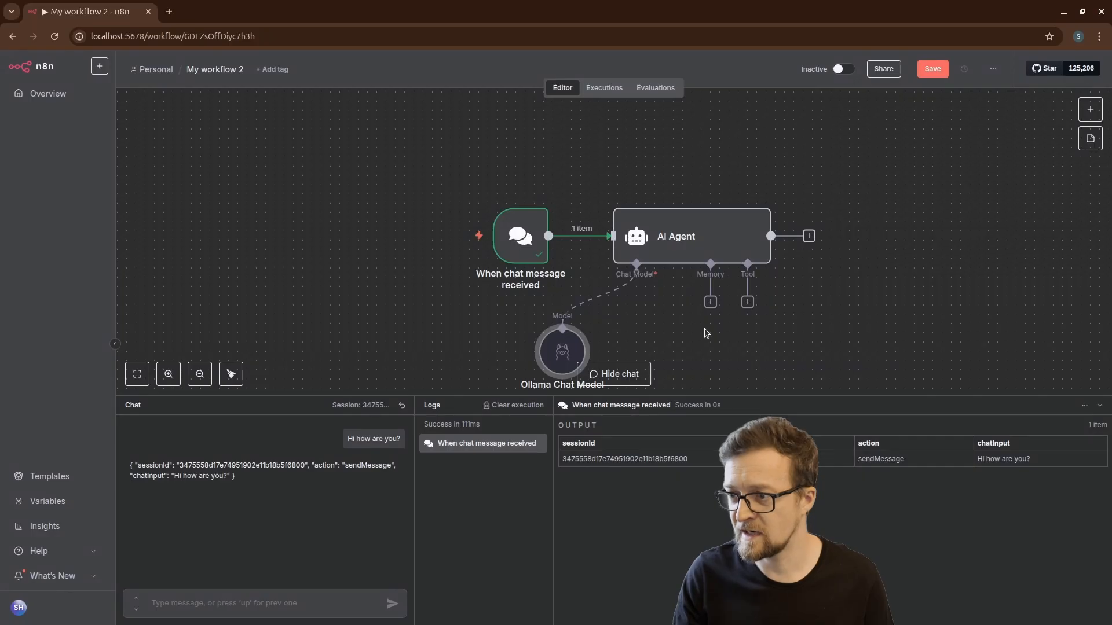
drag(657, 332, 616, 275)
drag(520, 293, 594, 303)
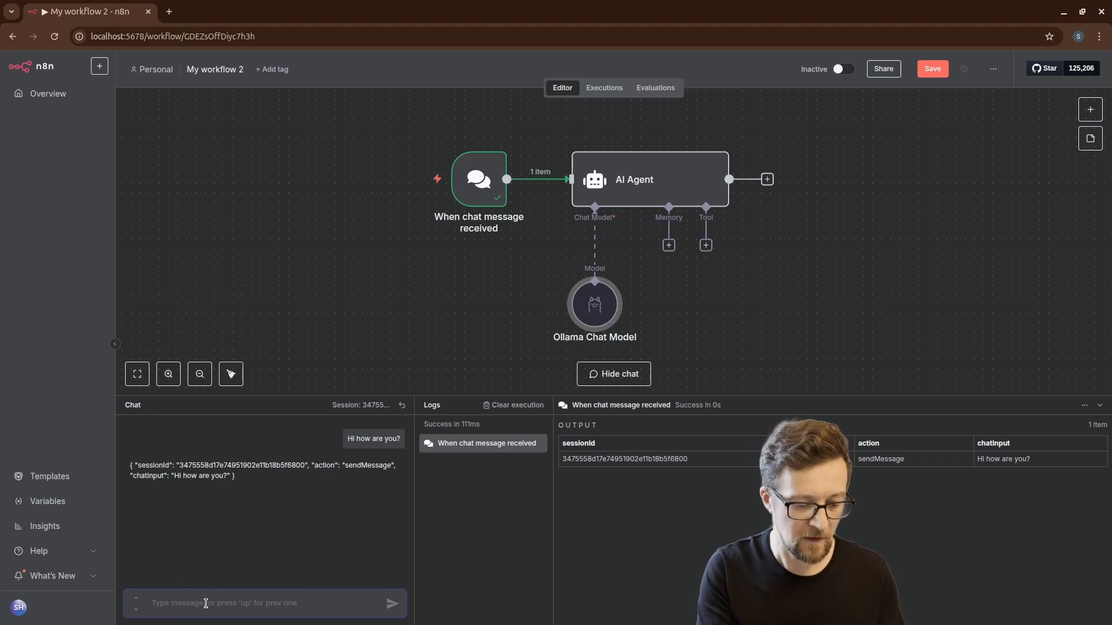
Test the AI Agent by sending "why is the sky blue?" in the workflow chat
text(why is the sky blue?)
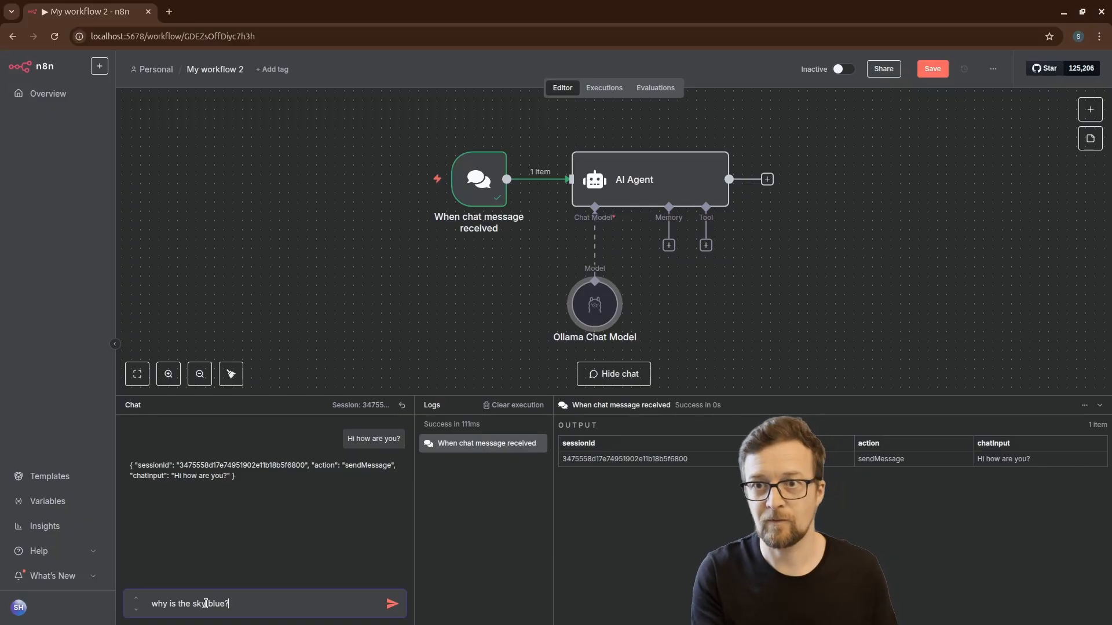
key(Return)
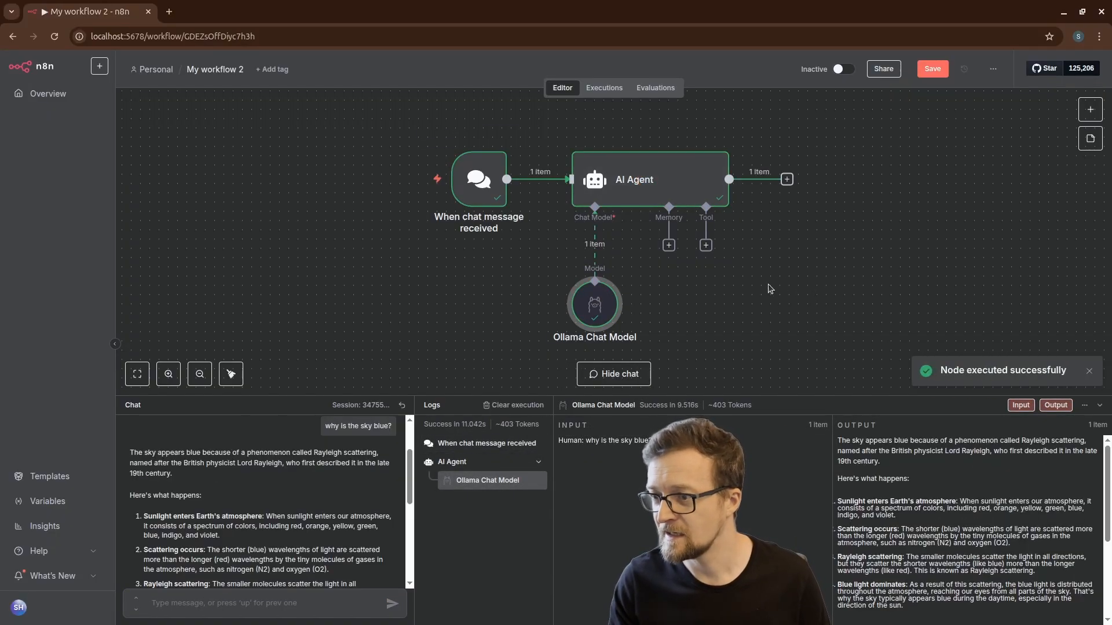
scroll(774, 286, right, 2)
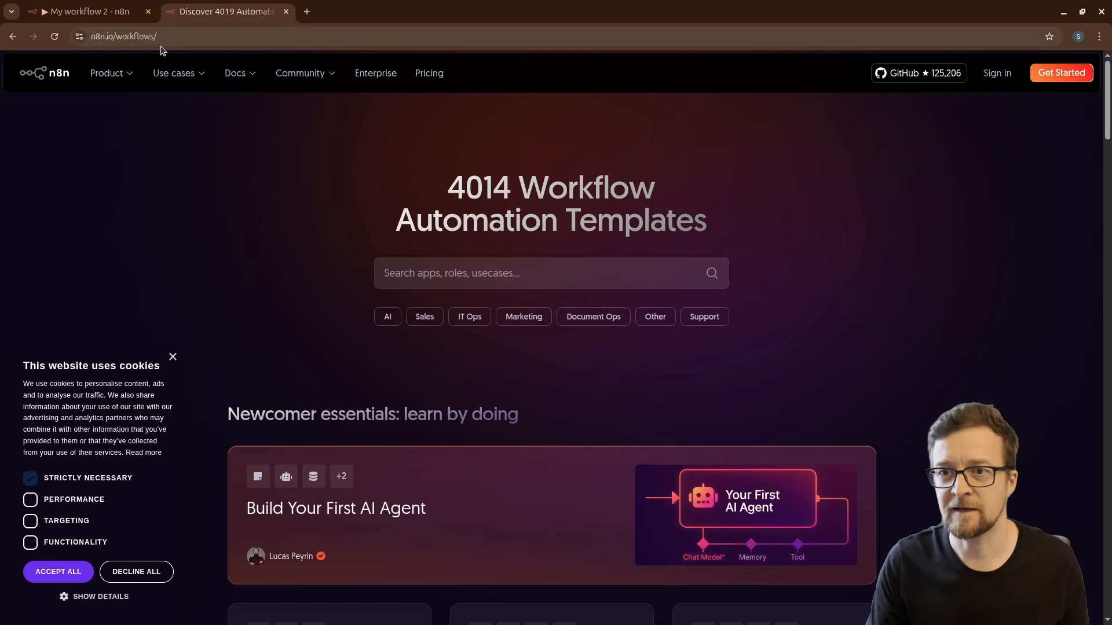
Search the n8n workflow template library for "deep learning"
click(438, 275)
text(deep learni)
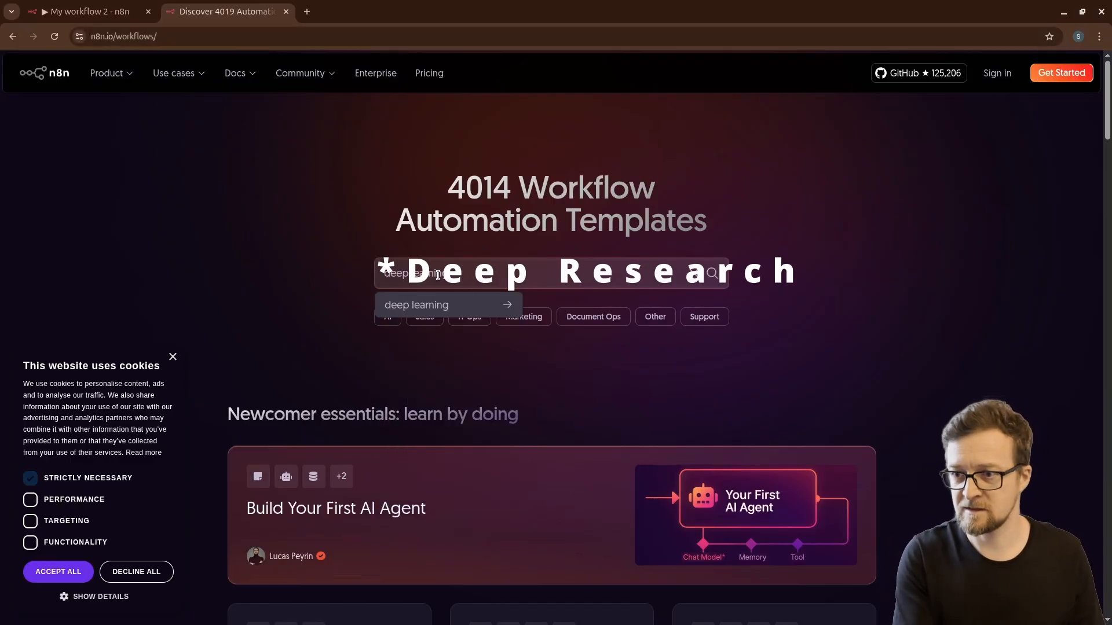
text(ng)
key(Return)
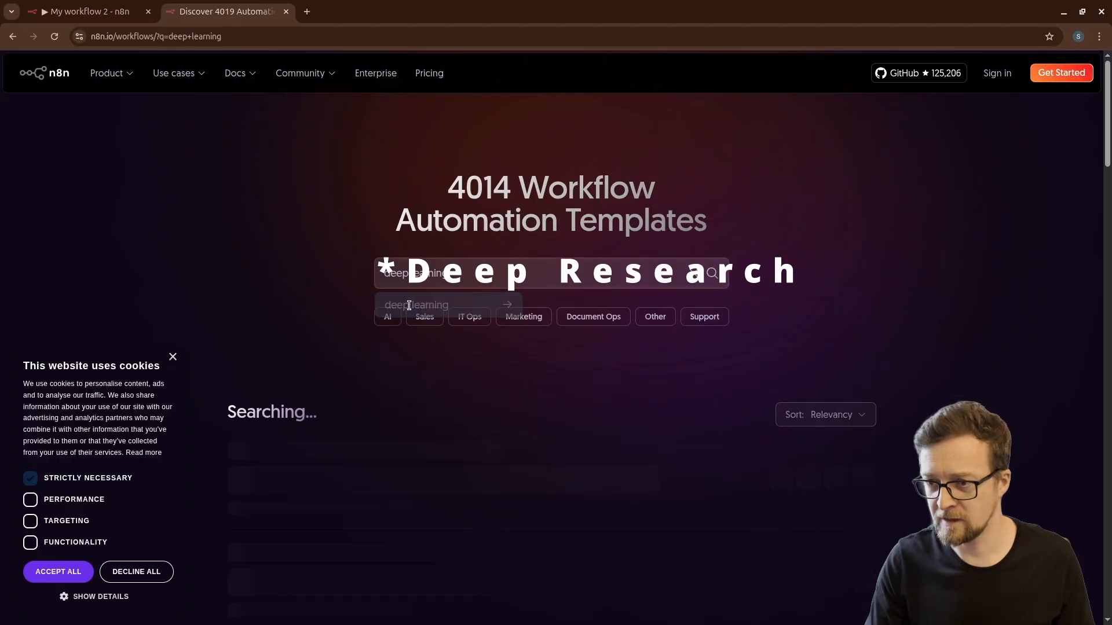
Open the "Open Deep Research - AI-Powered Autonomous Research Workflow" template from the search results
scroll(271, 280, down, 2)
scroll(271, 280, down, 4)
middle_click(337, 291)
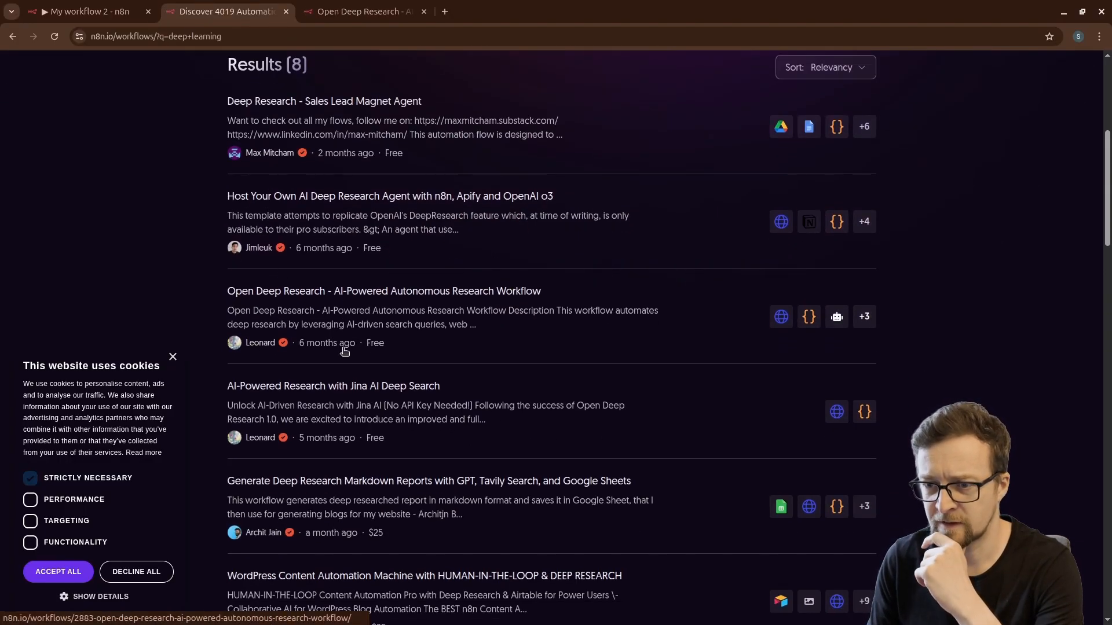
click(317, 296)
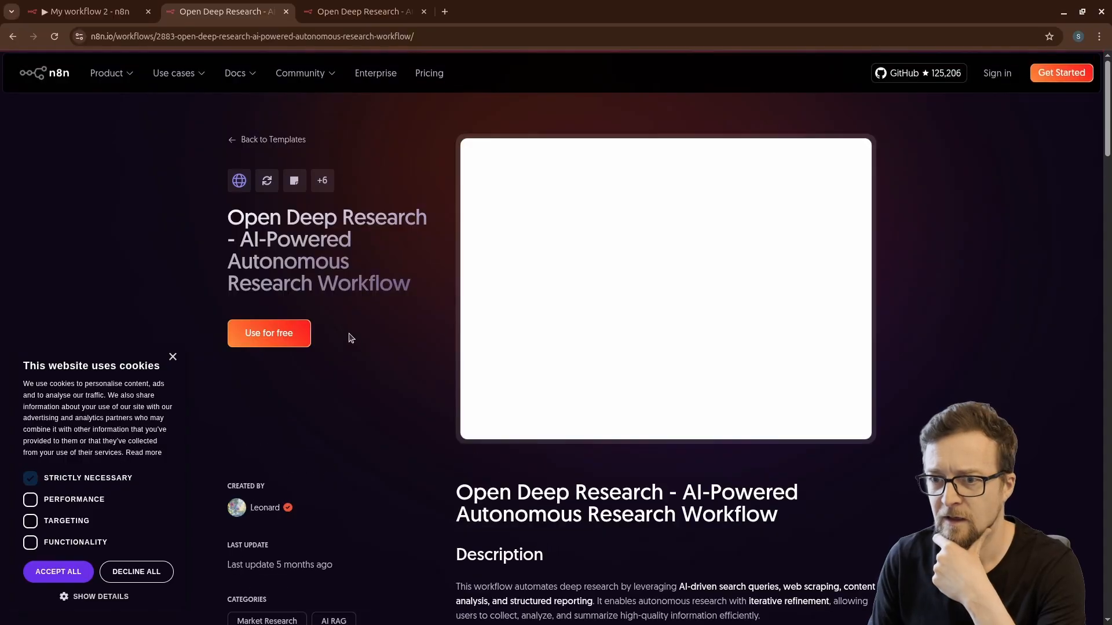
Copy the Open Deep Research template to the clipboard as JSON
click(278, 333)
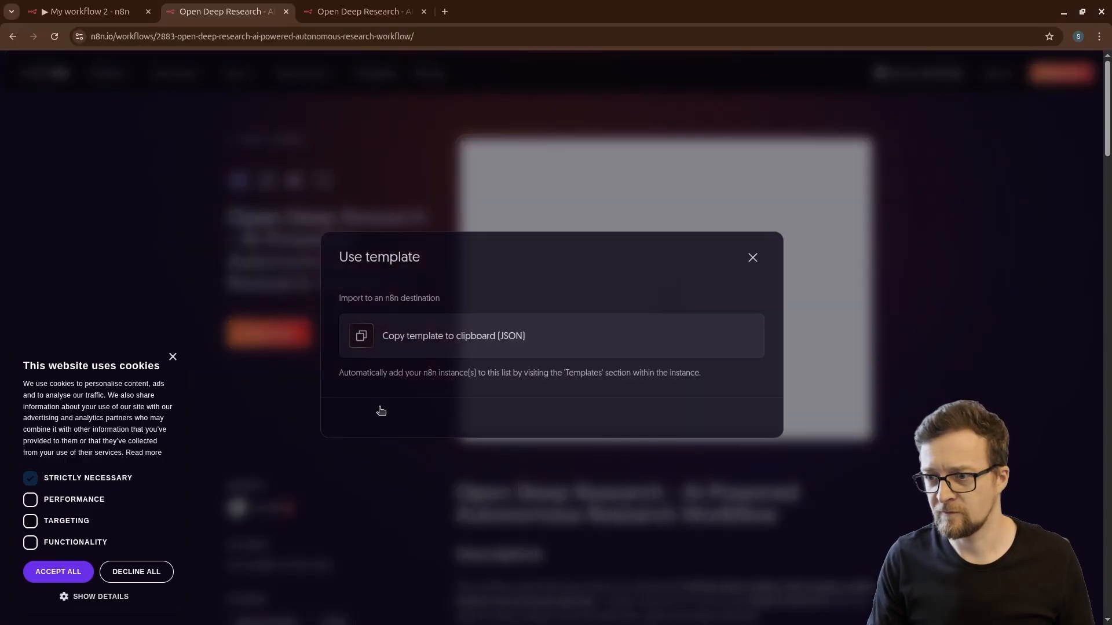
click(437, 280)
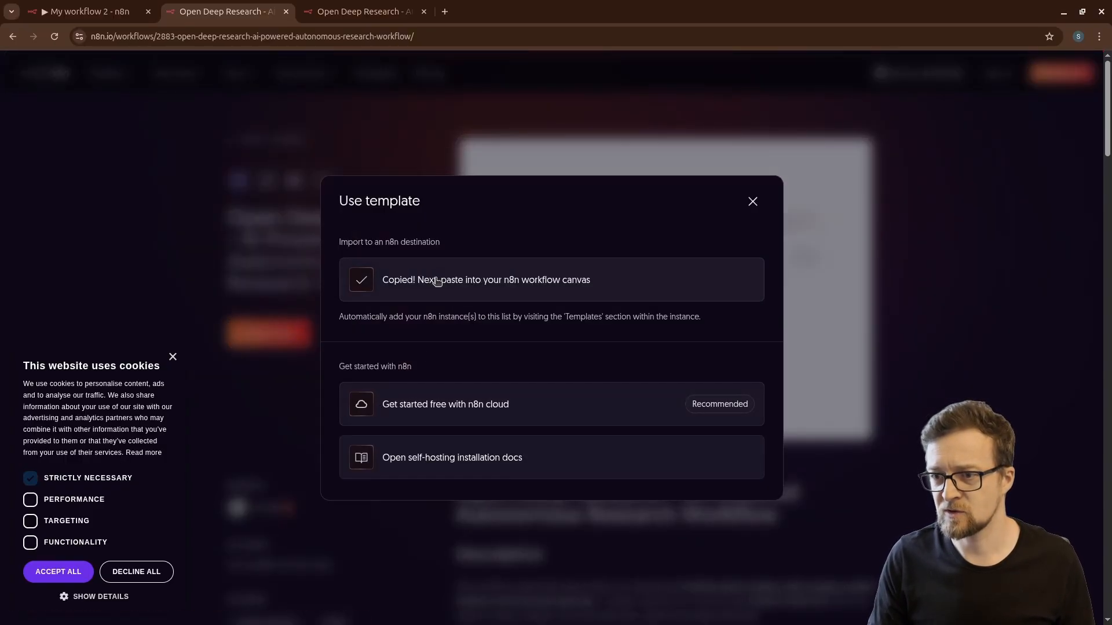
Return to My workflow 2 in the local n8n instance and save it
click(81, 7)
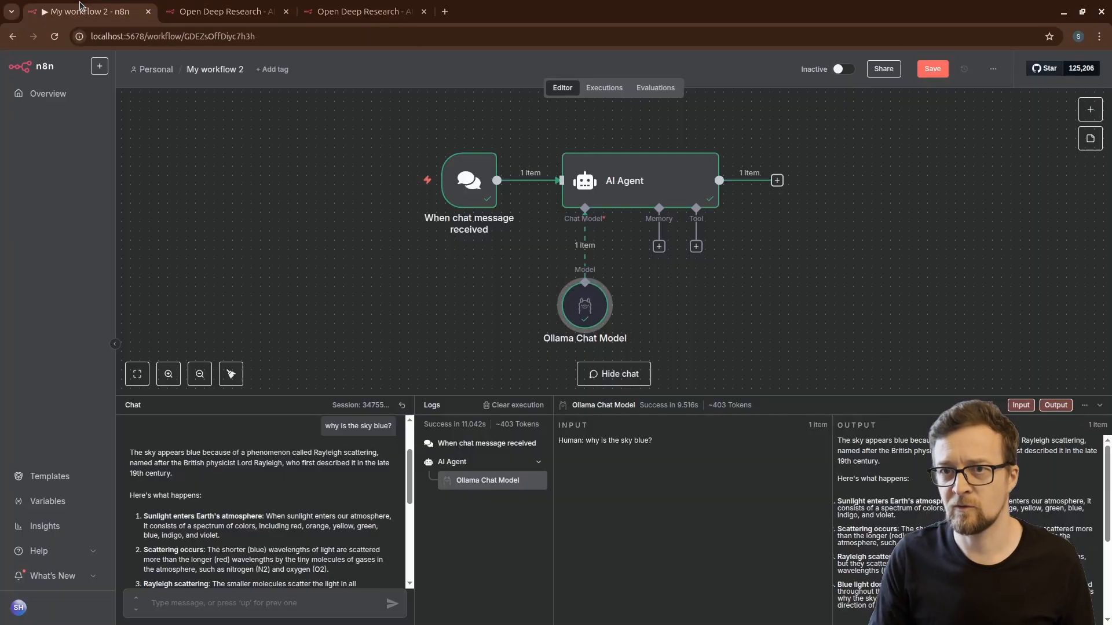
click(99, 66)
click(168, 219)
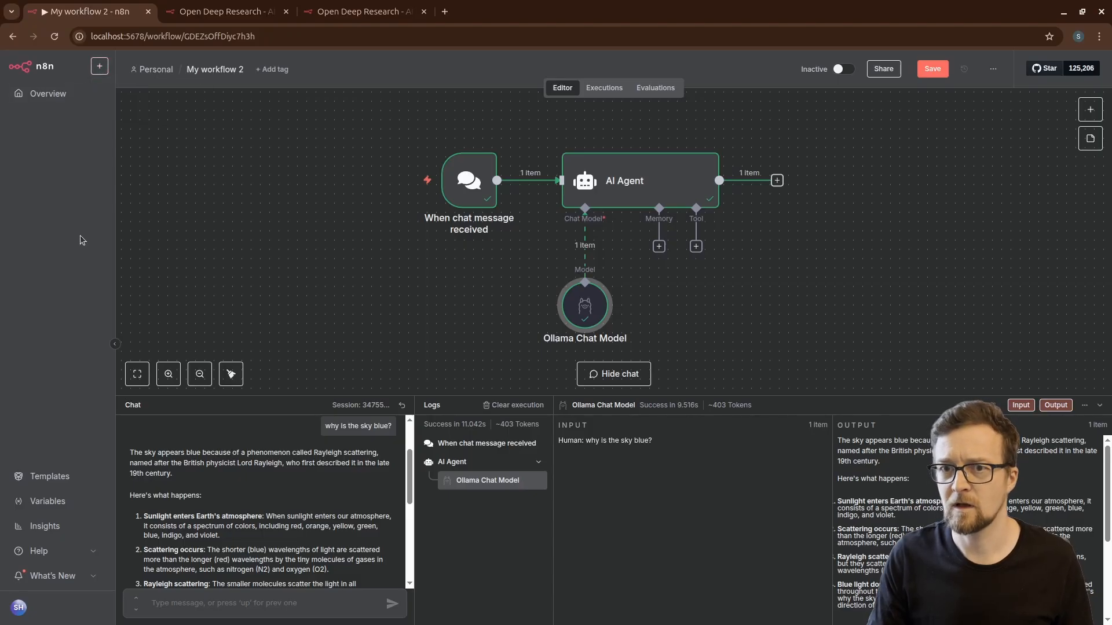
click(931, 72)
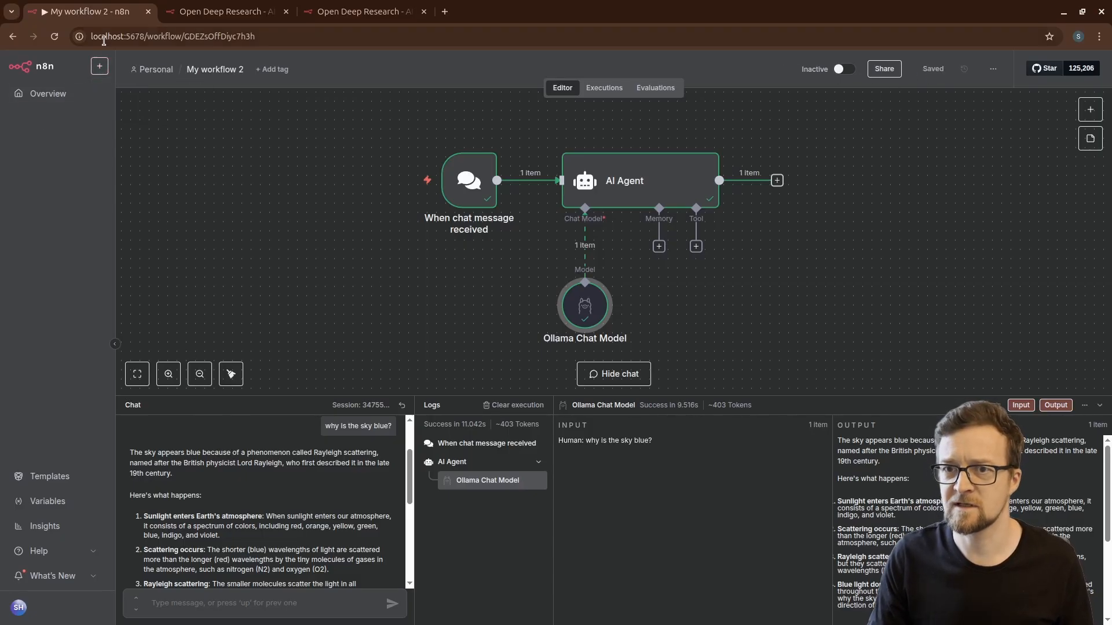
Create a new personal workflow and paste the copied Open Deep Research template onto its empty canvas
click(99, 66)
click(127, 92)
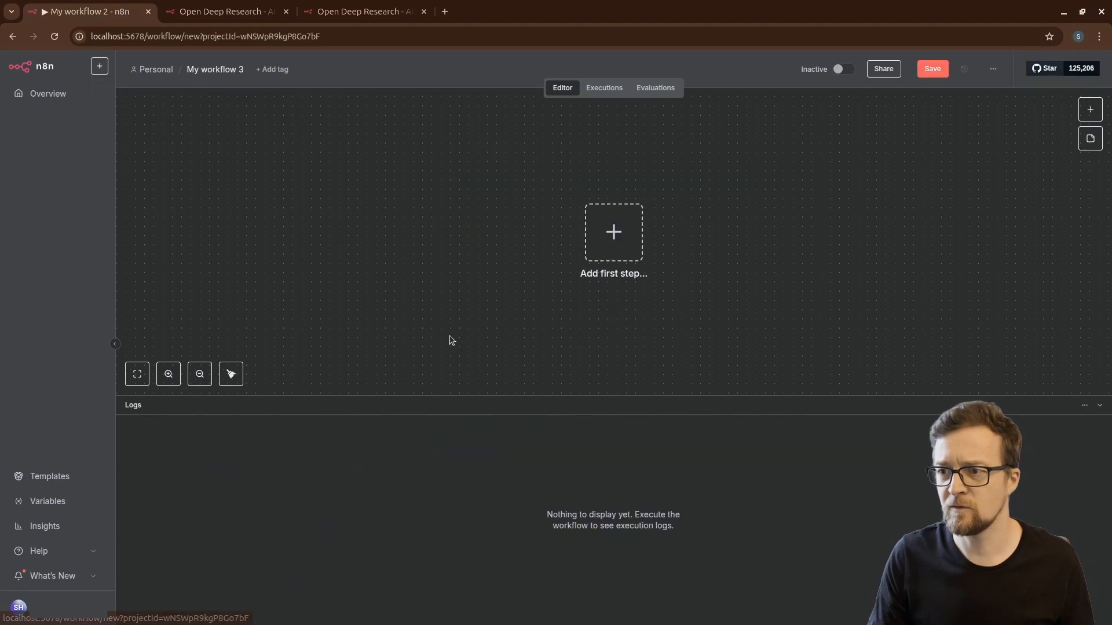
key(ctrl+v)
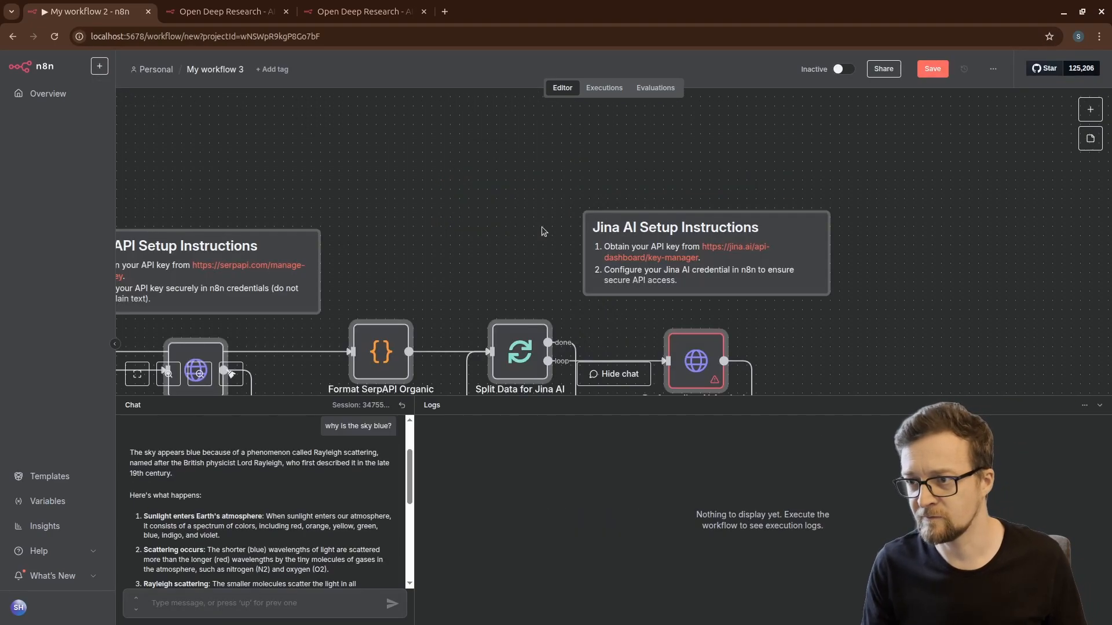
Check the credential and model settings of the LLM Response Provider (OpenRouter) node, and return to the canvas
scroll(501, 261, down, 5)
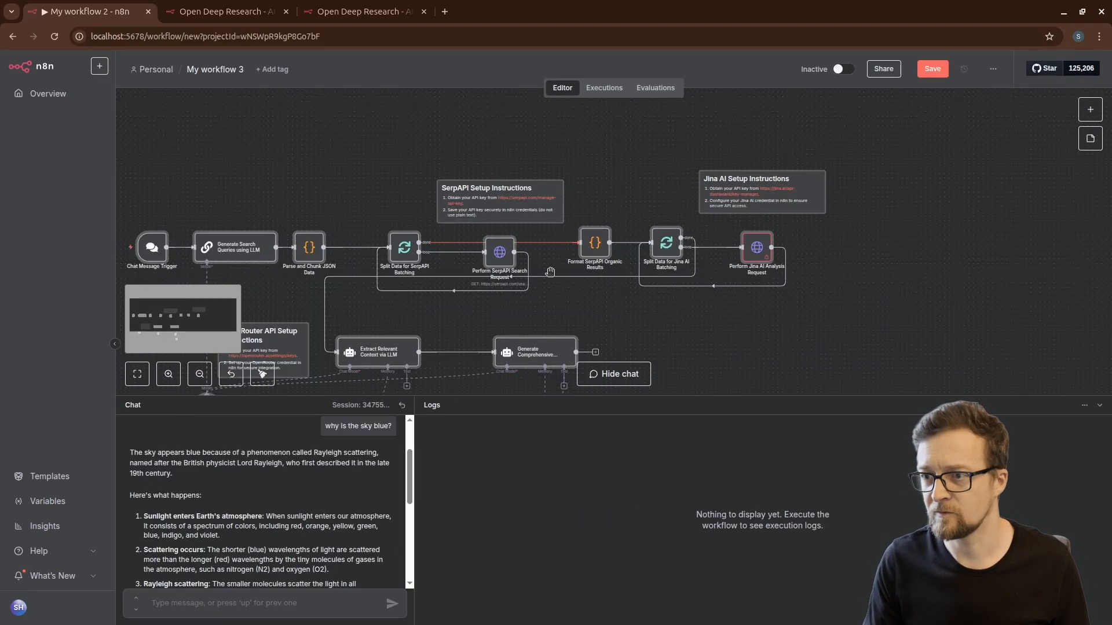
drag(587, 327, 690, 252)
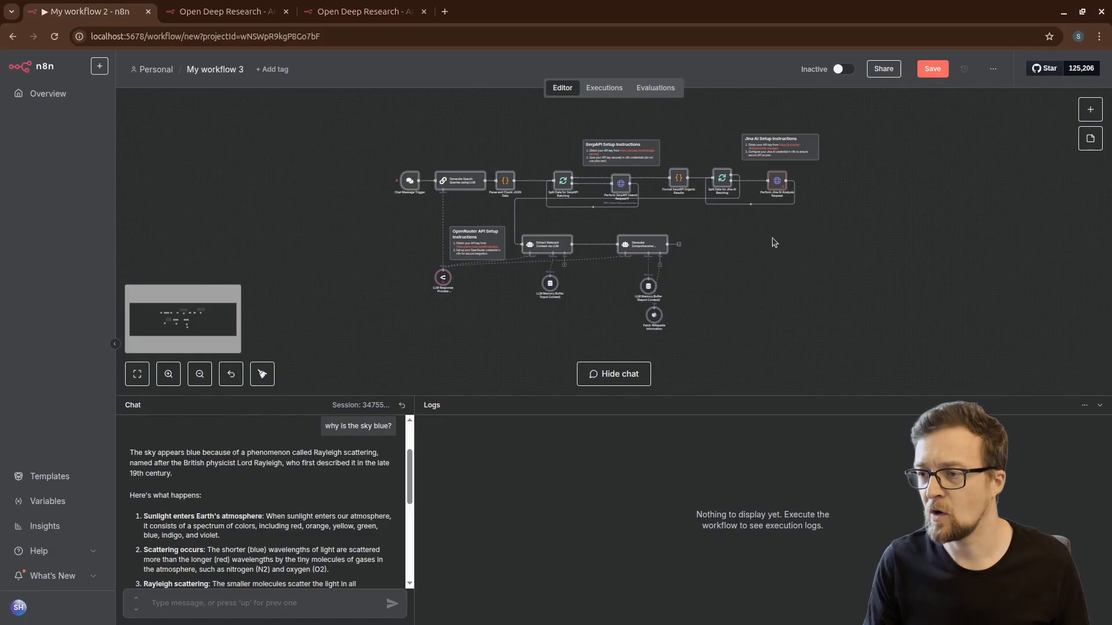
drag(772, 238, 760, 246)
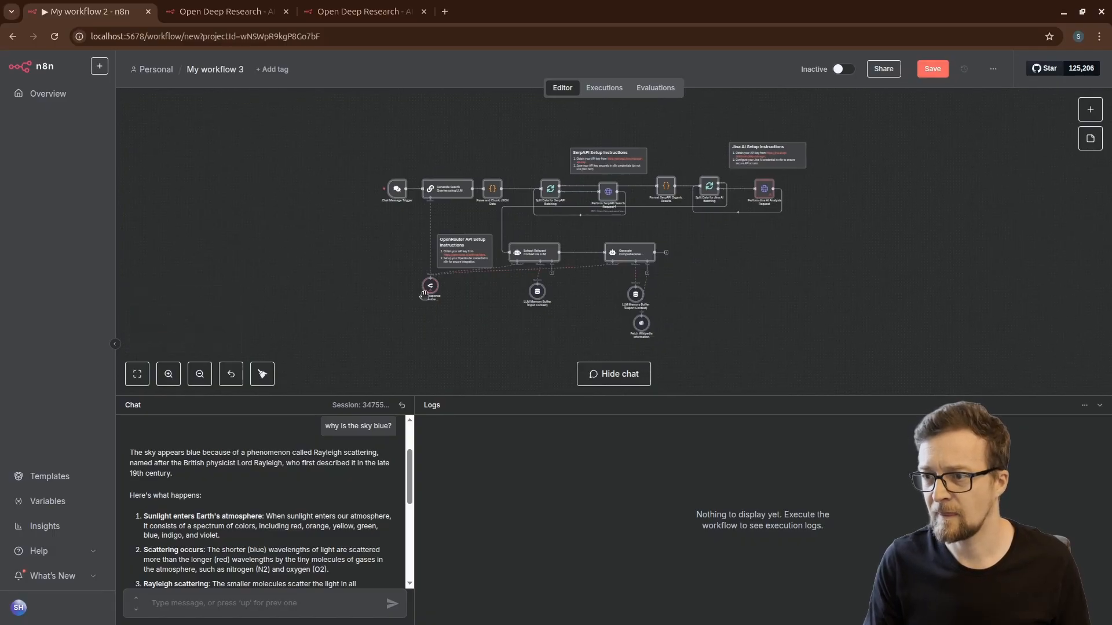
scroll(426, 292, up, 5)
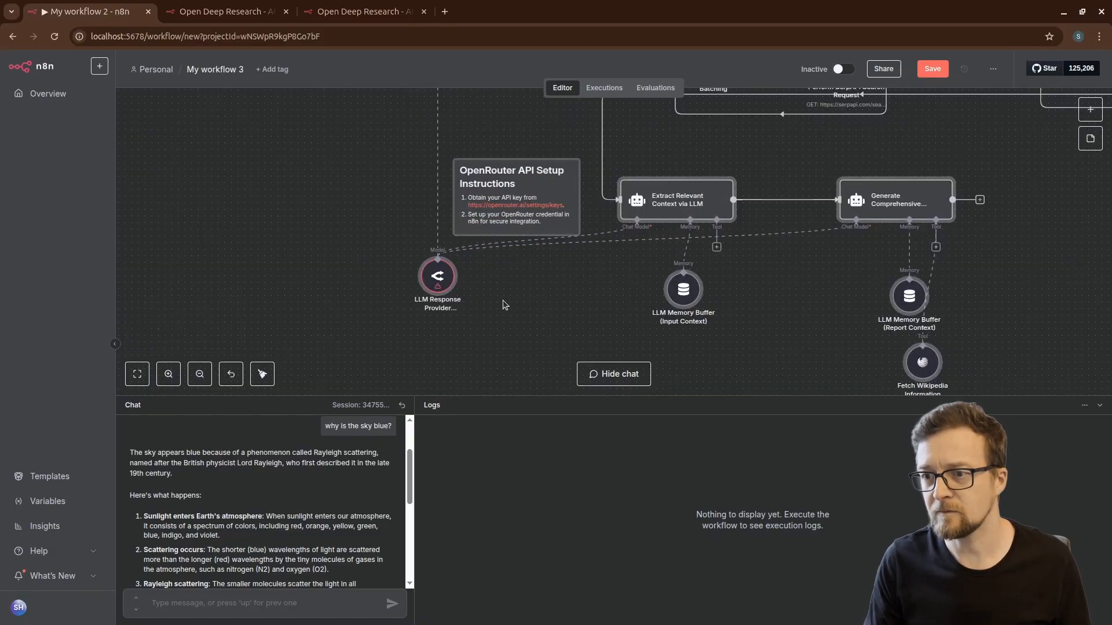
double_click(438, 277)
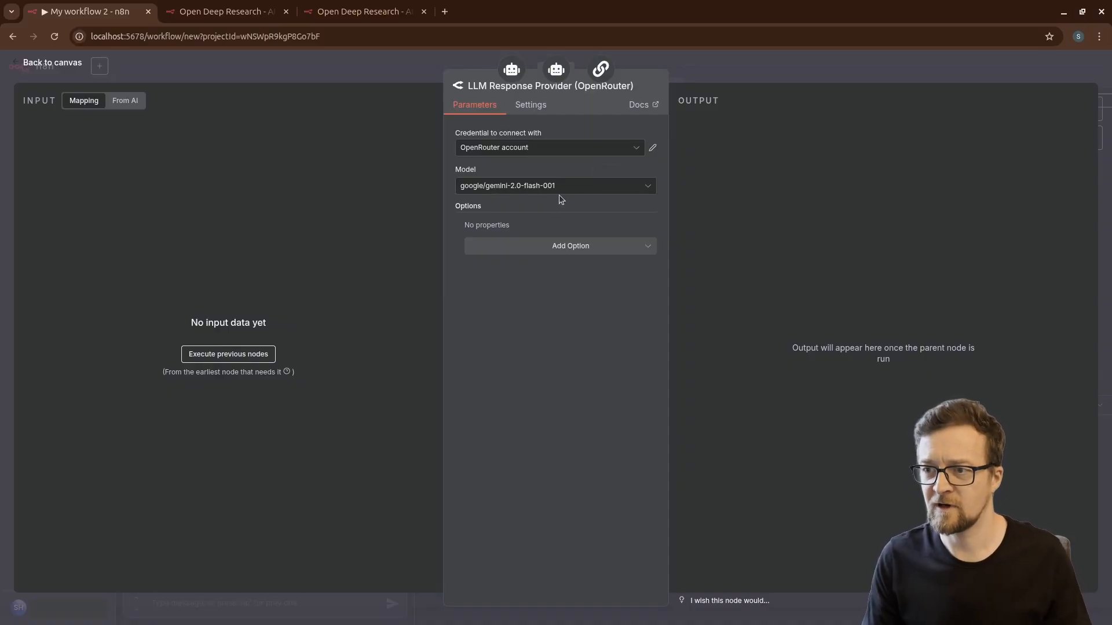
click(60, 65)
Set the Perform Jina AI Analysis Request node's authentication to Predefined Credential Type with the Jina AI API credential type
drag(793, 266, 677, 307)
scroll(612, 229, down, 5)
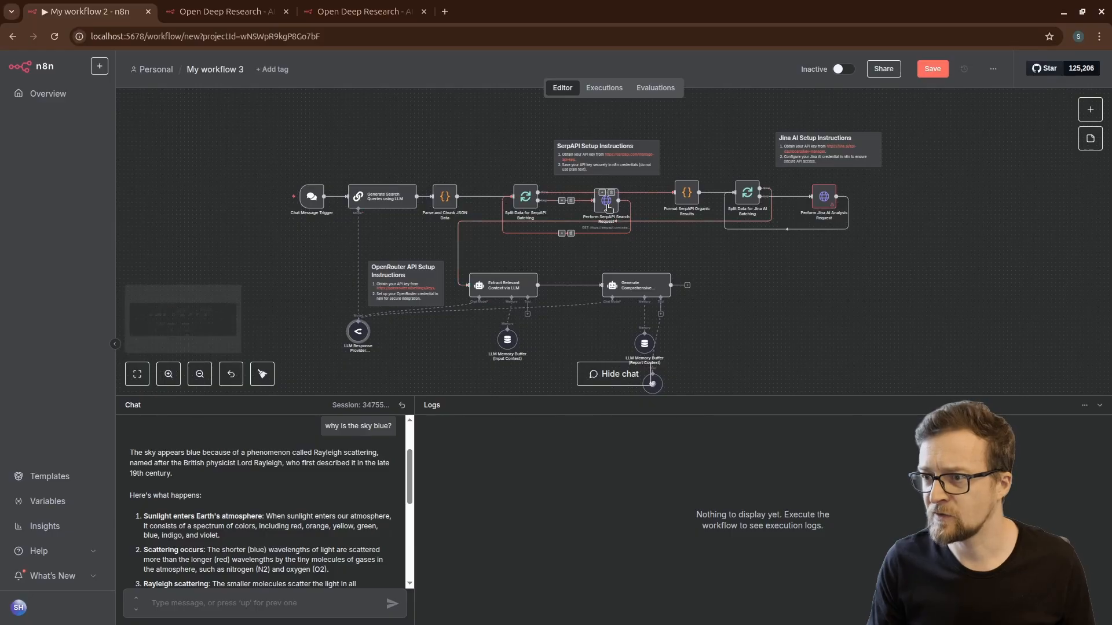
scroll(612, 229, up, 5)
scroll(707, 275, up, 2)
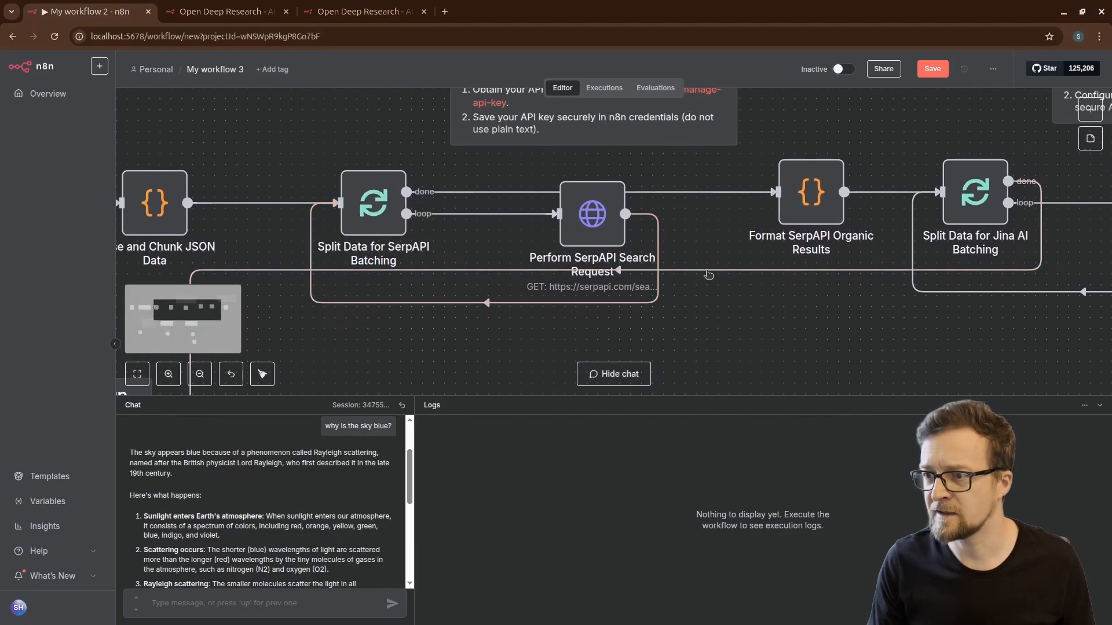
scroll(852, 333, down, 4)
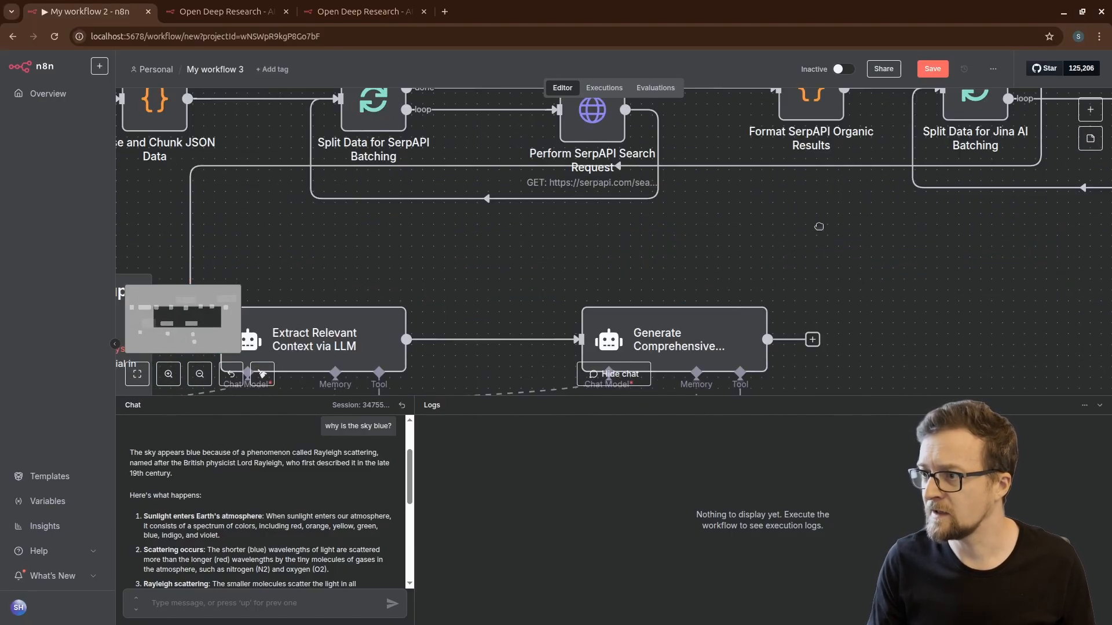
drag(819, 226, 666, 305)
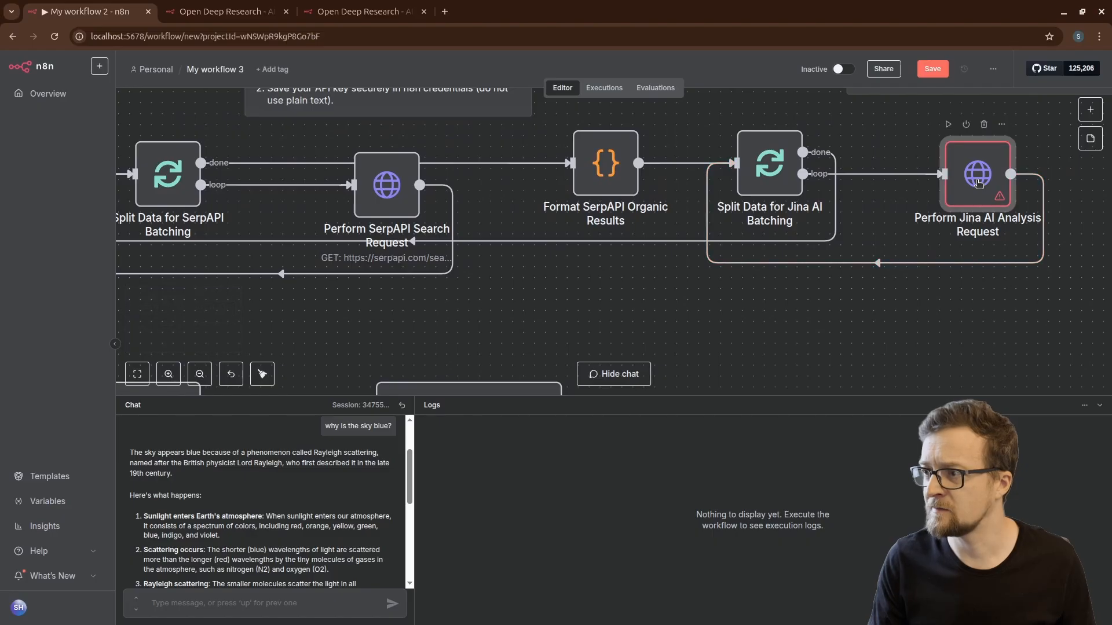
double_click(974, 216)
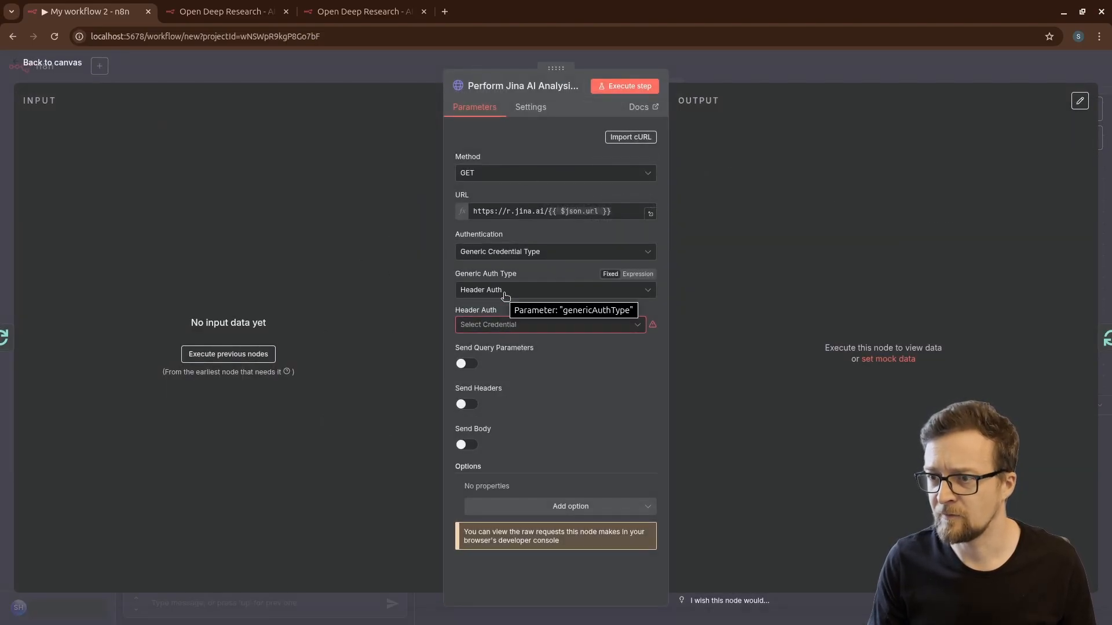
click(504, 253)
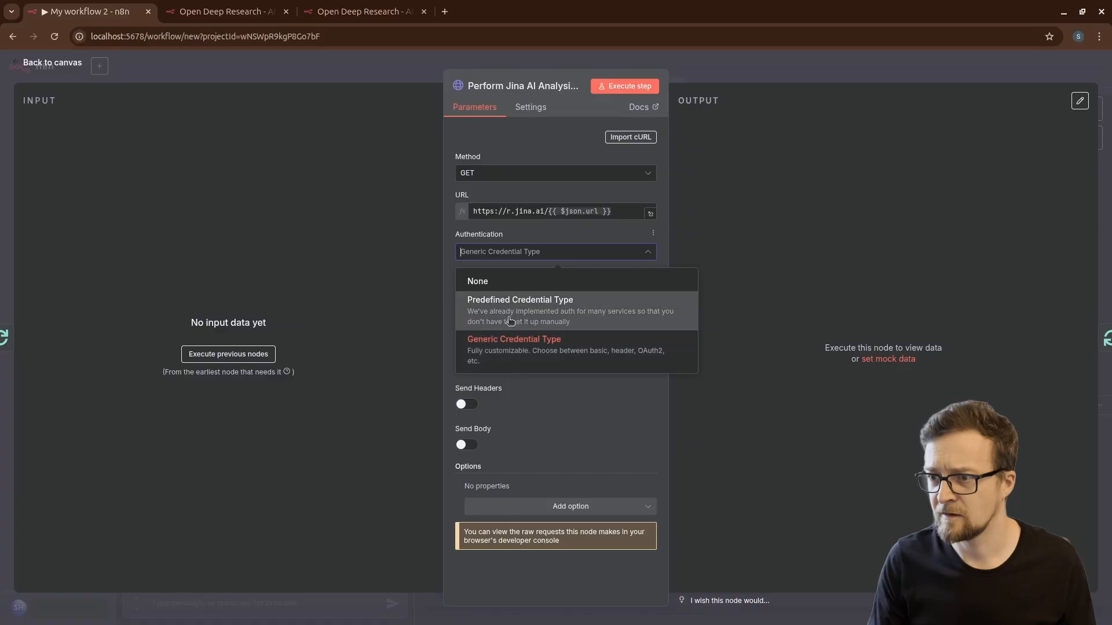
click(509, 320)
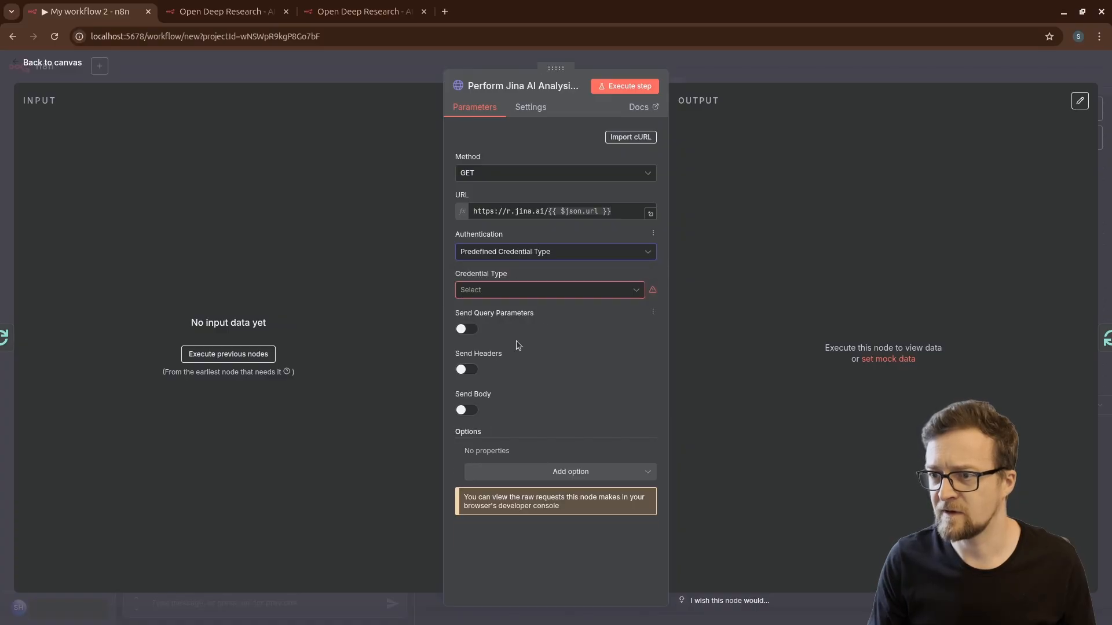
click(530, 289)
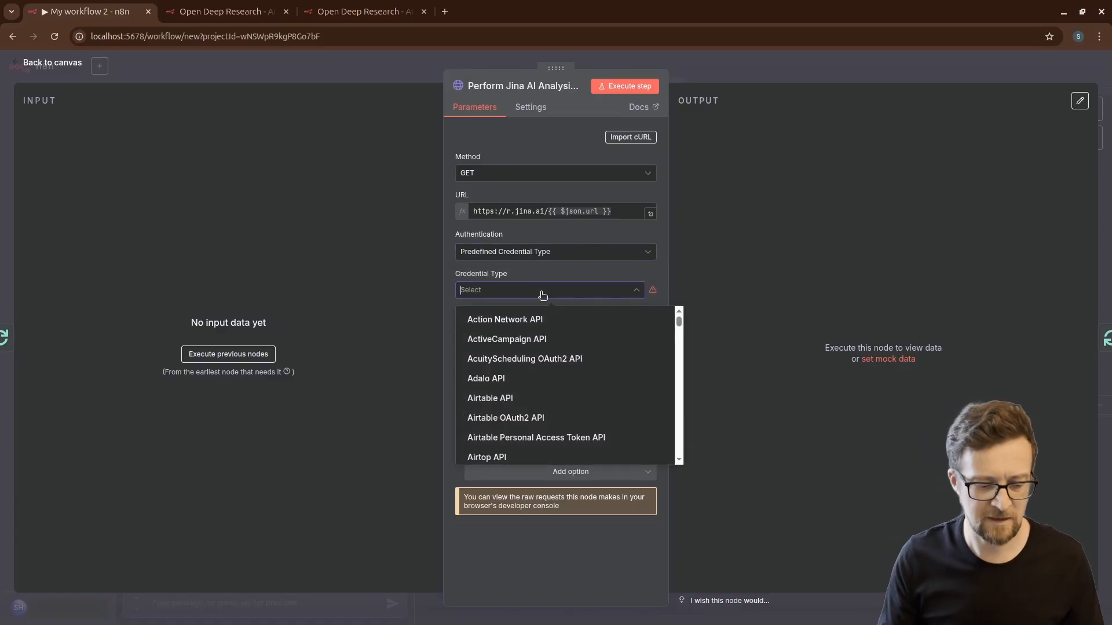
text(jin)
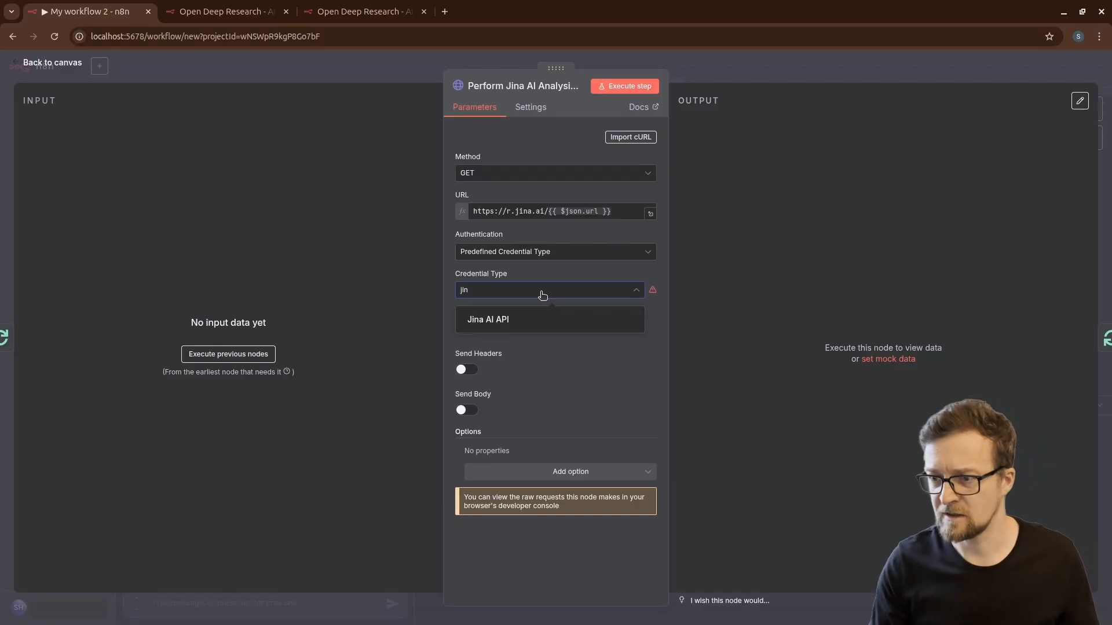
click(488, 321)
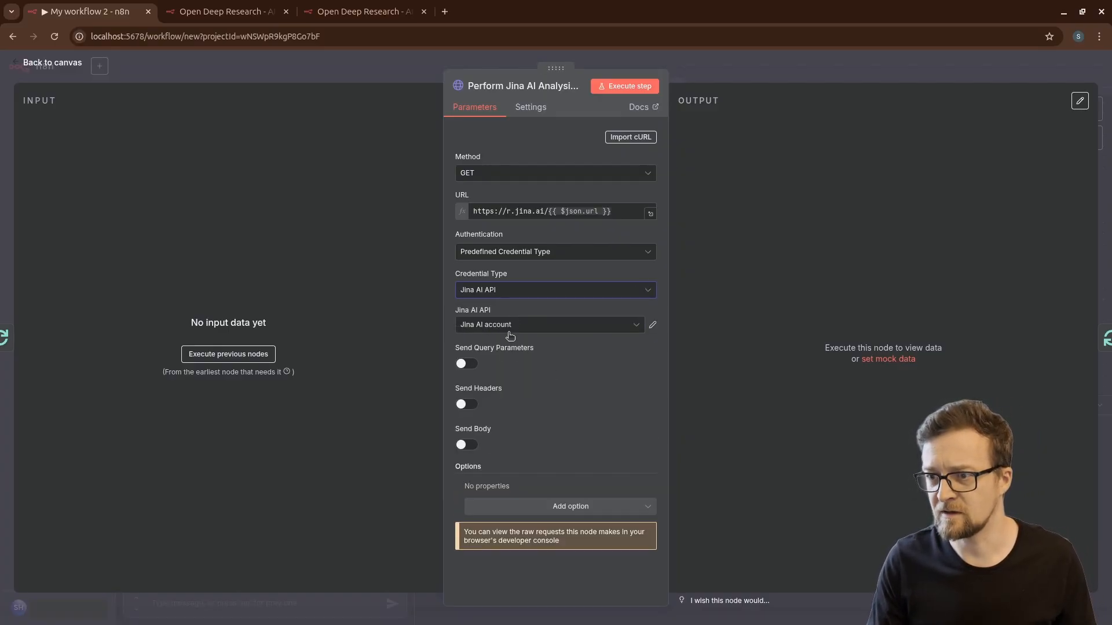
click(39, 64)
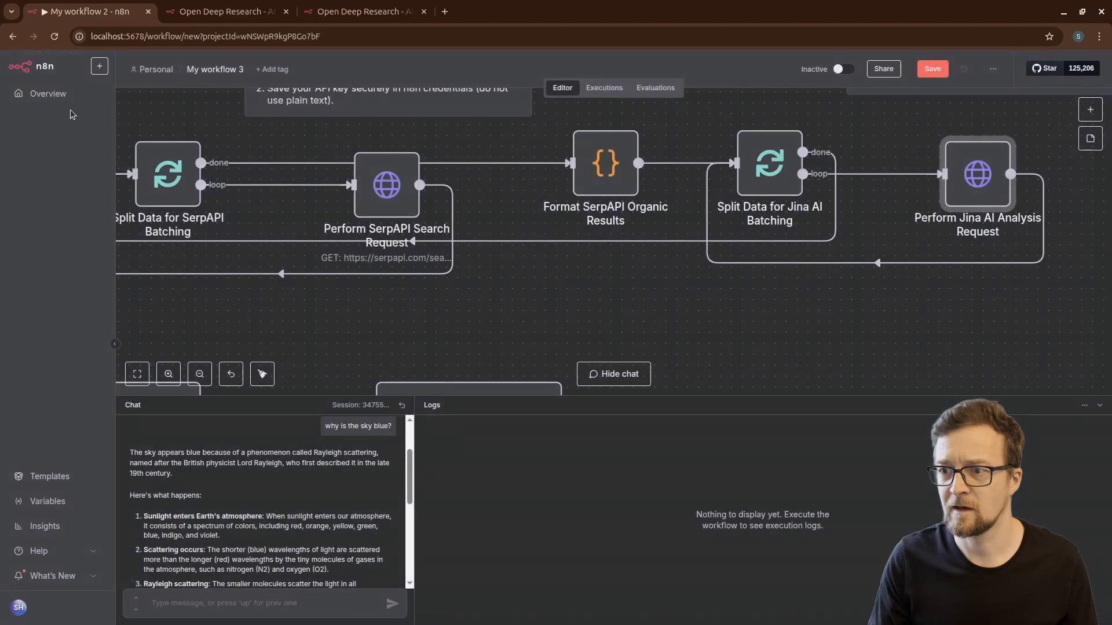
Replace the first two Format SerpAPI Organic Results code lines with safe input access and an Array.isArray check on organic_results defaulting to [], and save the workflow
scroll(624, 290, down, 5)
scroll(637, 281, up, 5)
scroll(645, 271, down, 6)
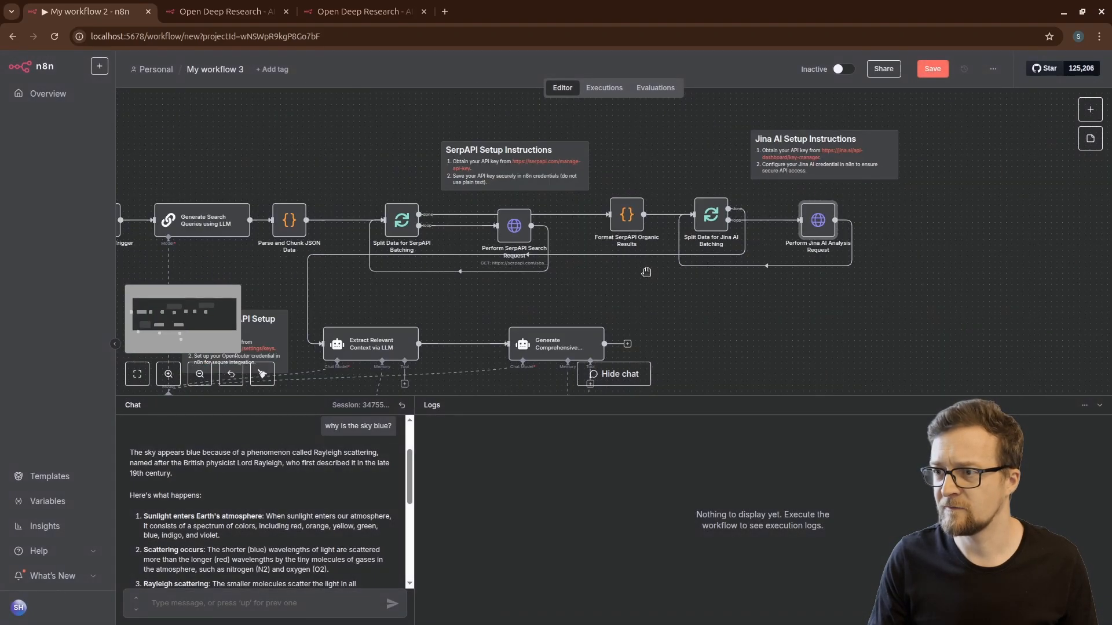
drag(742, 296, 822, 236)
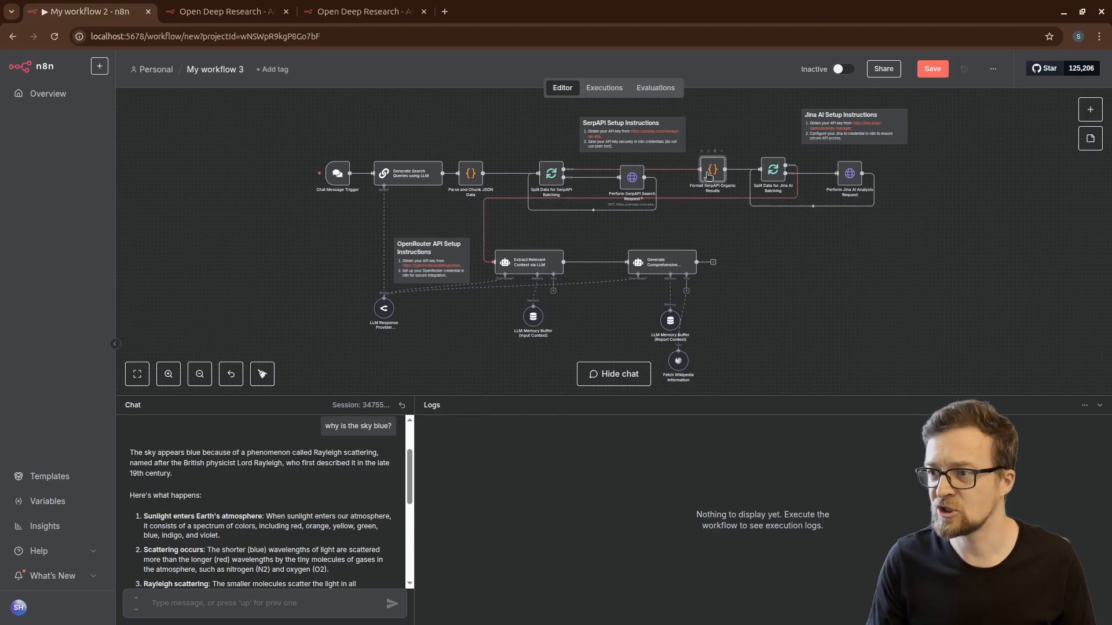
double_click(712, 169)
click(470, 258)
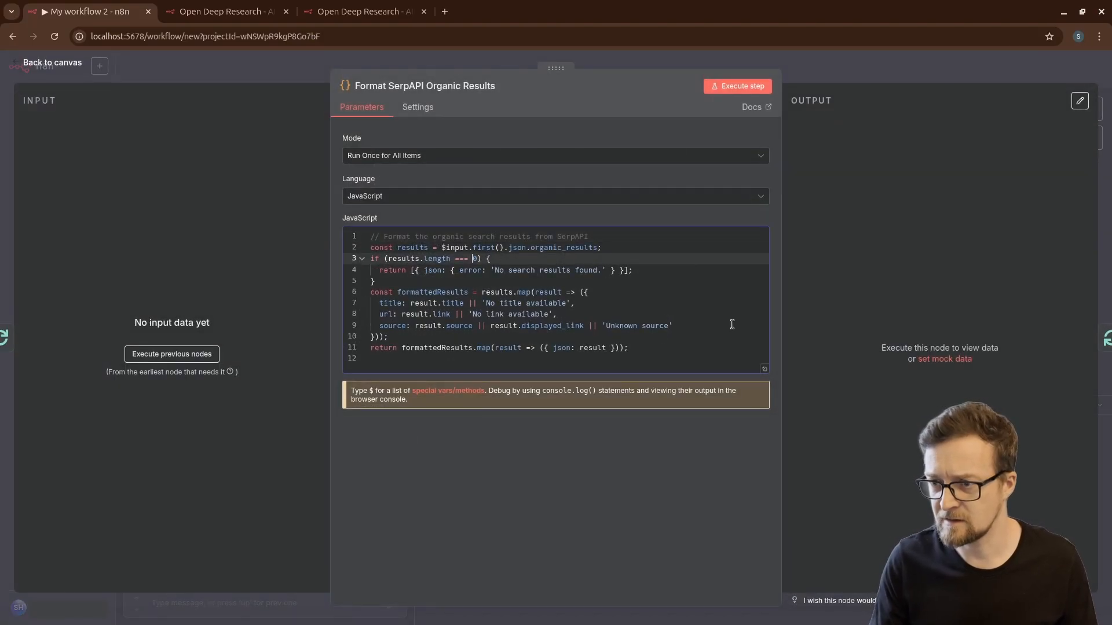
key(Up)
key(End)
key(Return)
key(Return)
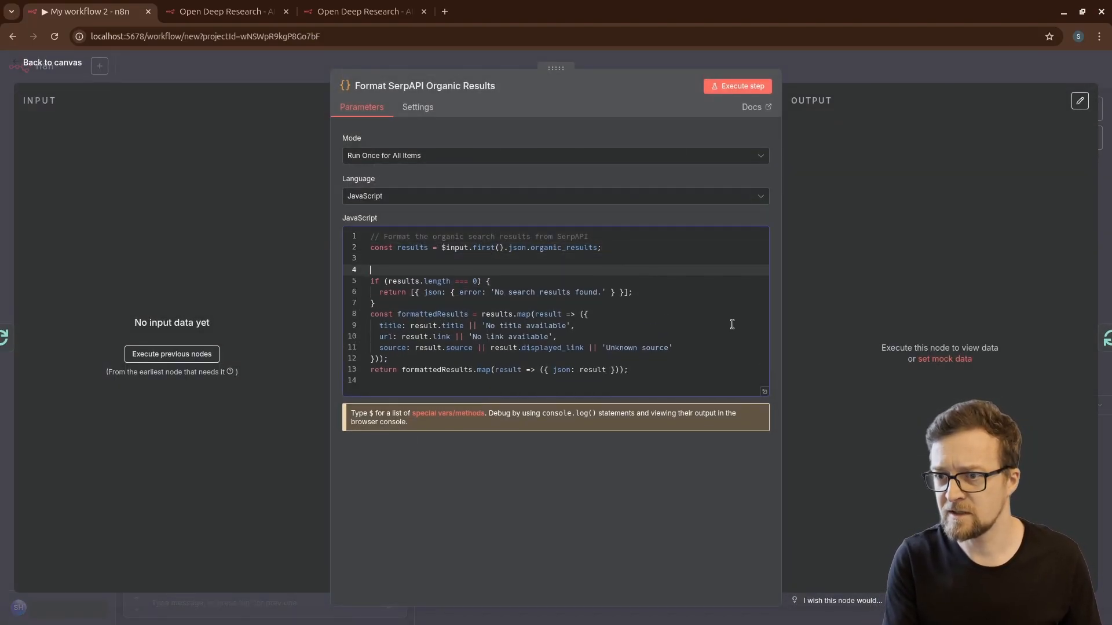
drag(371, 258, 341, 224)
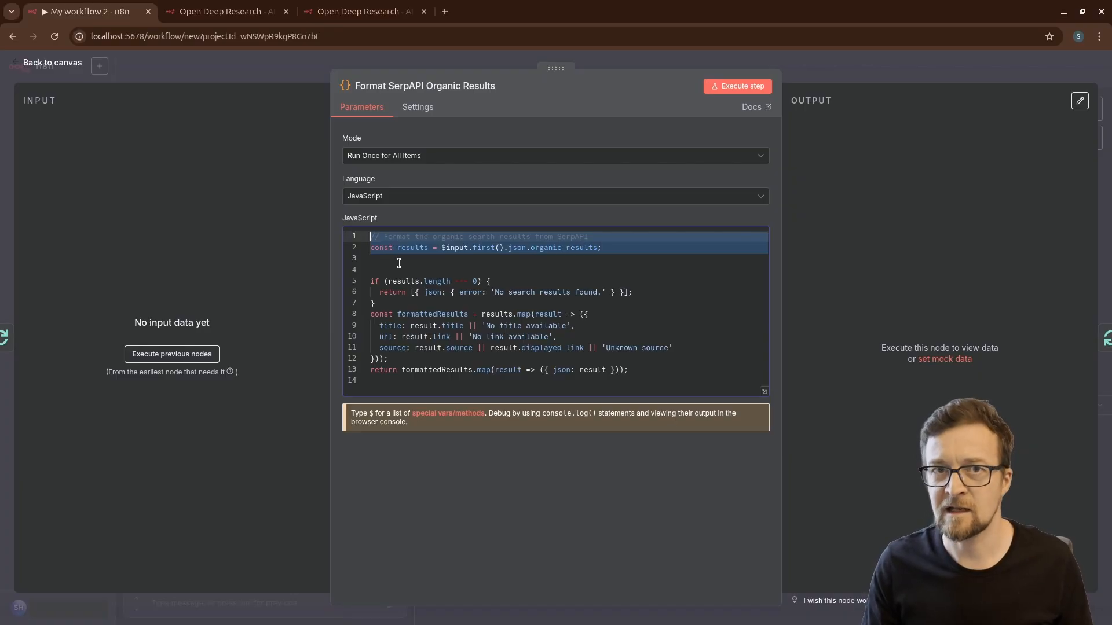
text(// Safely access organic_results from input const inputJson = $input?.first()?.json || {}; const results = Array.isArray(inputJson.organic_results) ? inputJson.organic_results : [];)
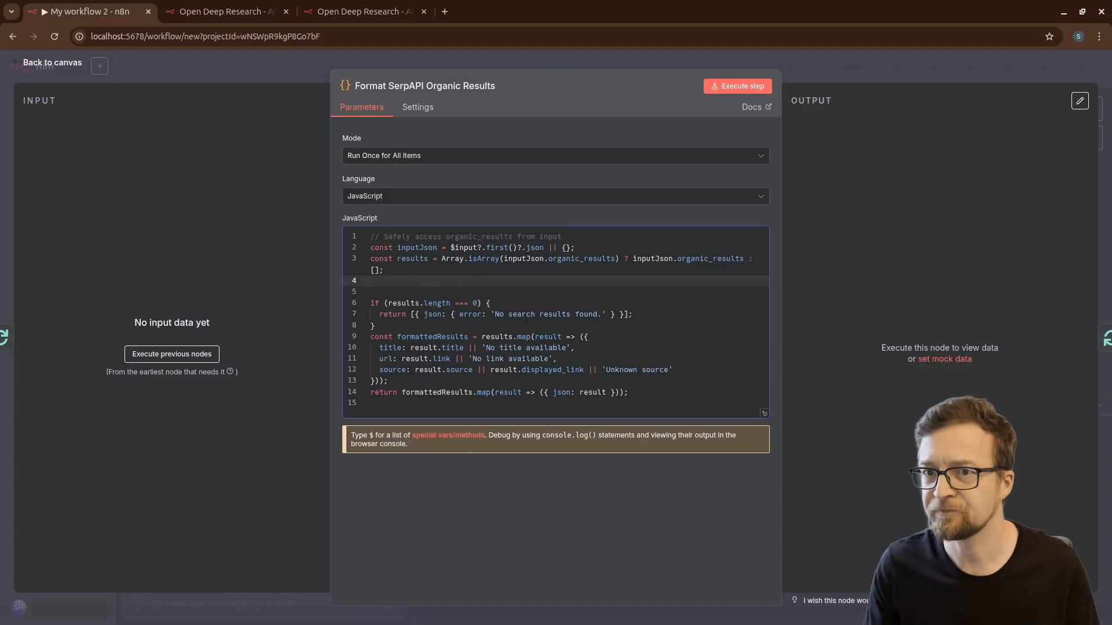
click(58, 63)
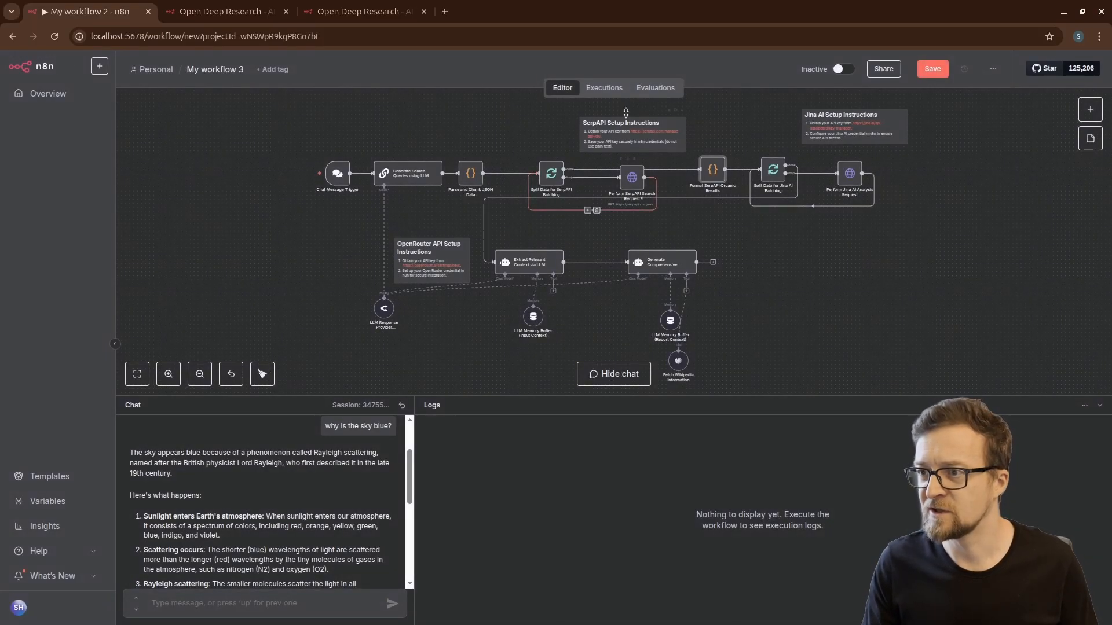
click(929, 68)
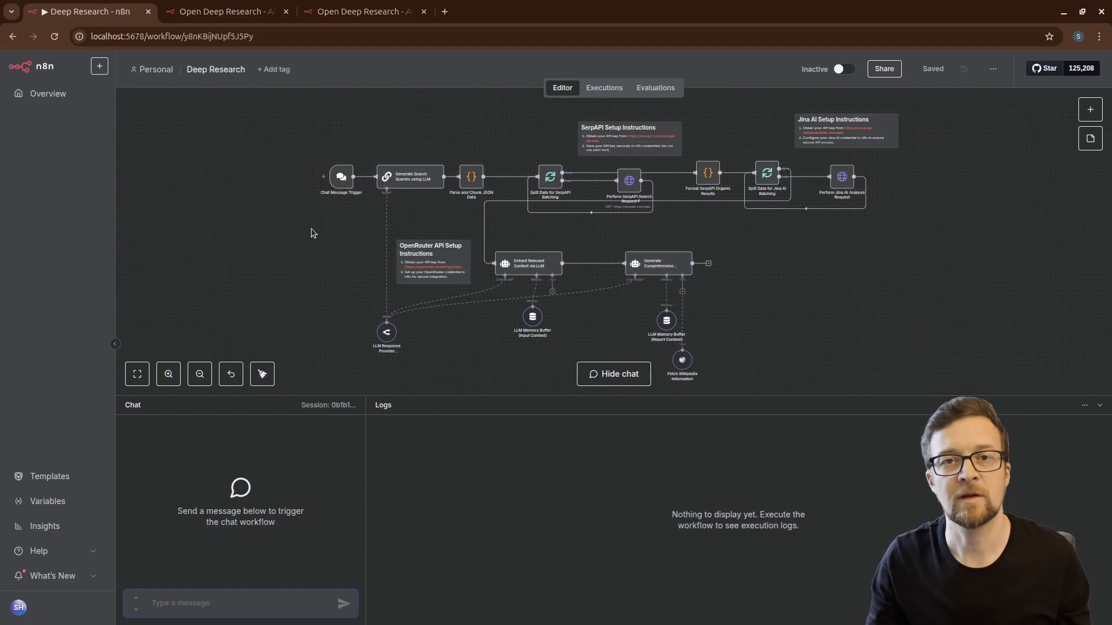
Examine the Deep Research workflow from the Chat Message Trigger through the search and LLM nodes, including the parameters of the Generate Comprehensive agent
click(168, 374)
click(168, 374)
click(168, 375)
drag(286, 194, 504, 228)
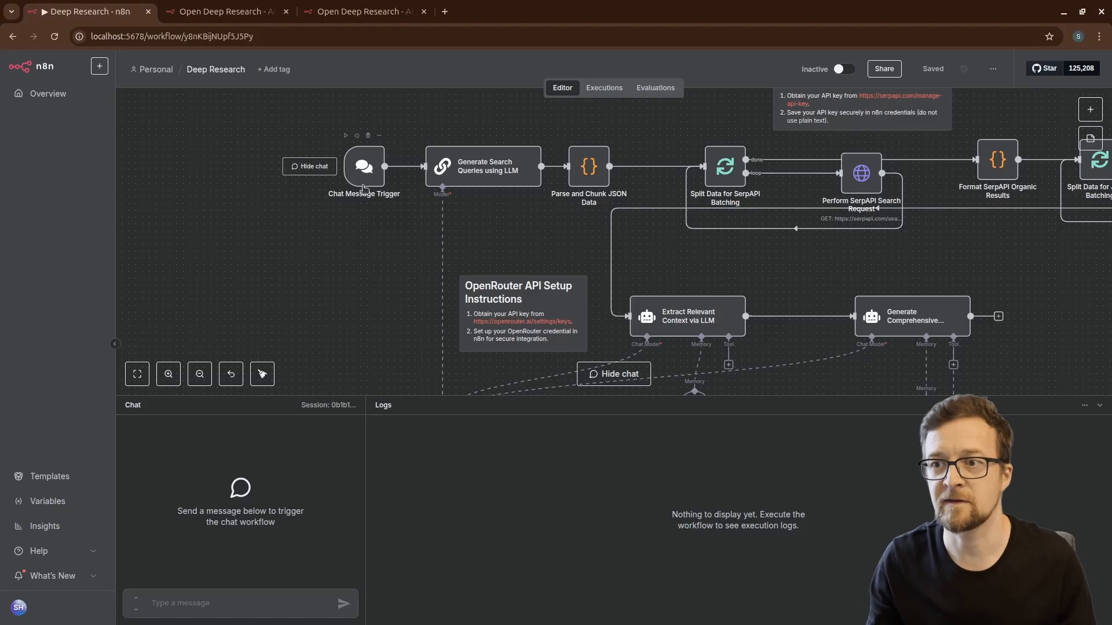
drag(539, 231, 366, 198)
drag(791, 202, 616, 216)
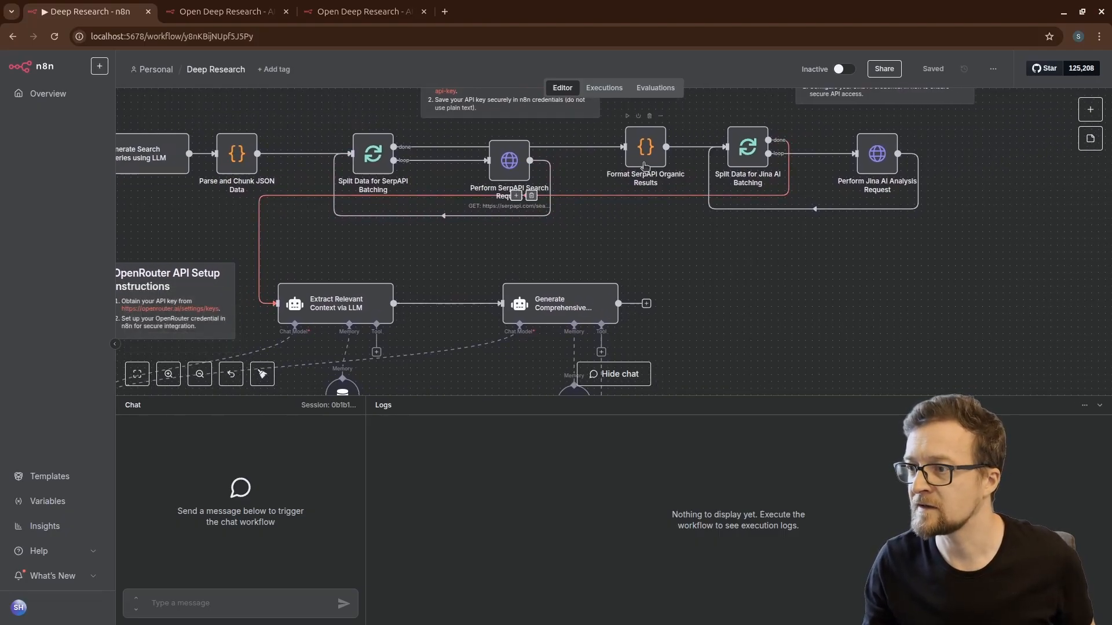
drag(928, 233, 1004, 137)
drag(560, 281, 662, 276)
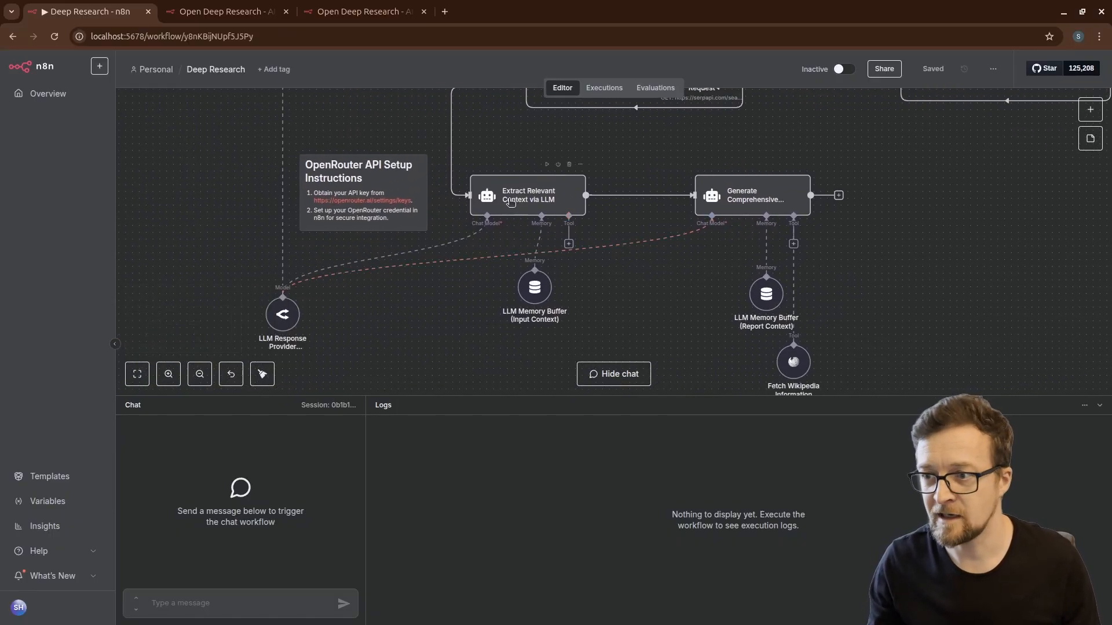
double_click(762, 201)
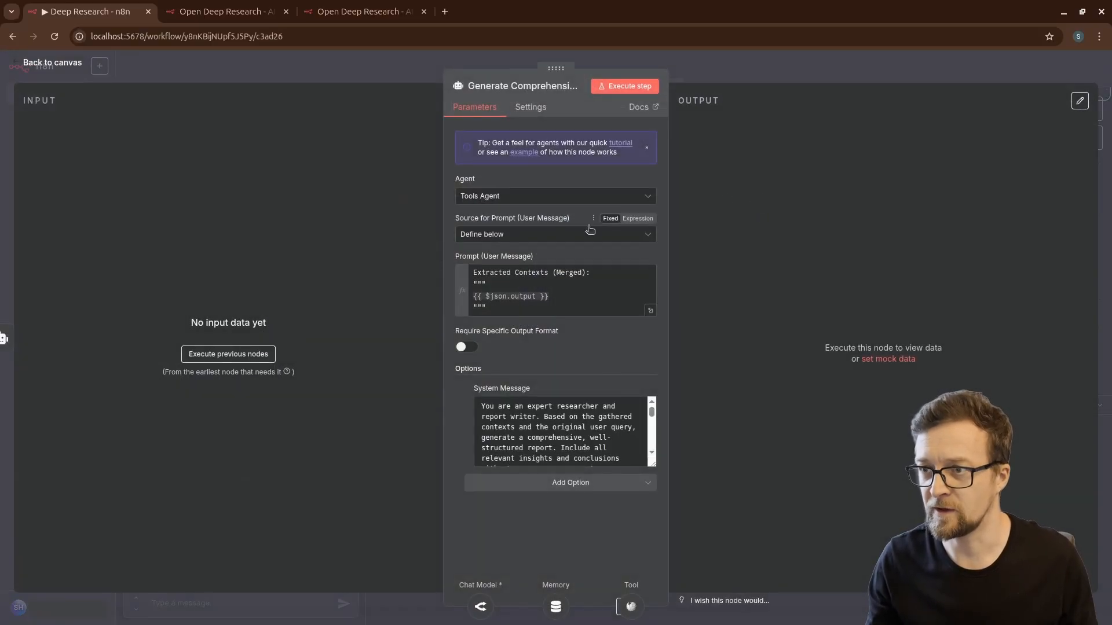
Return to the canvas and run the Deep Research workflow with the chat message "what is the current trend for AAPL?"
click(57, 72)
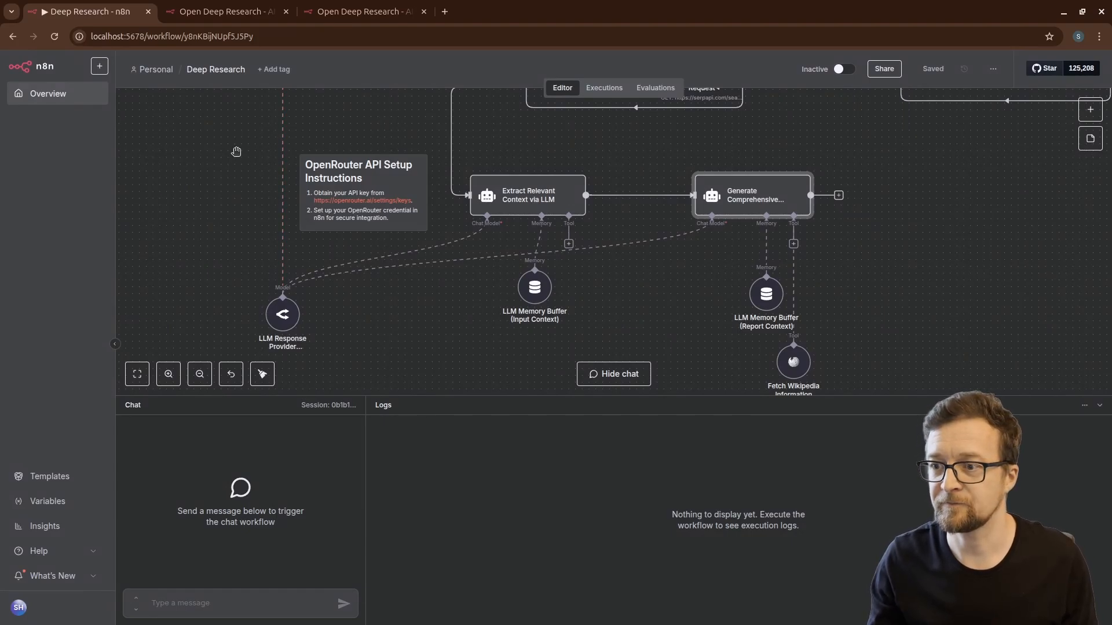
scroll(236, 152, down, 4)
drag(209, 141, 301, 197)
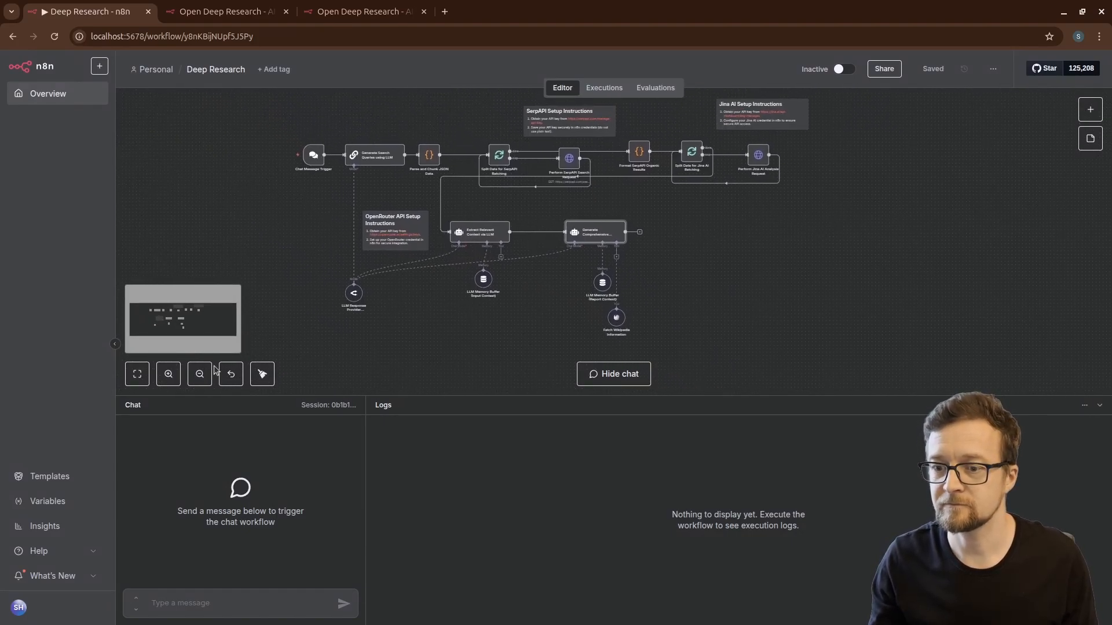
text(what )
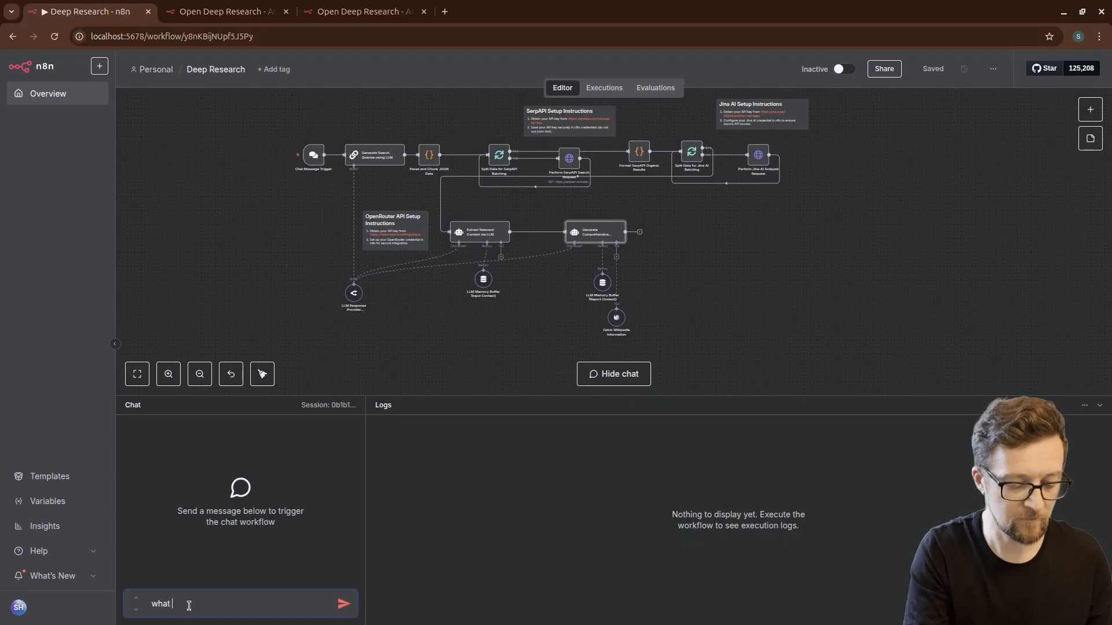
text(is the current trend for )
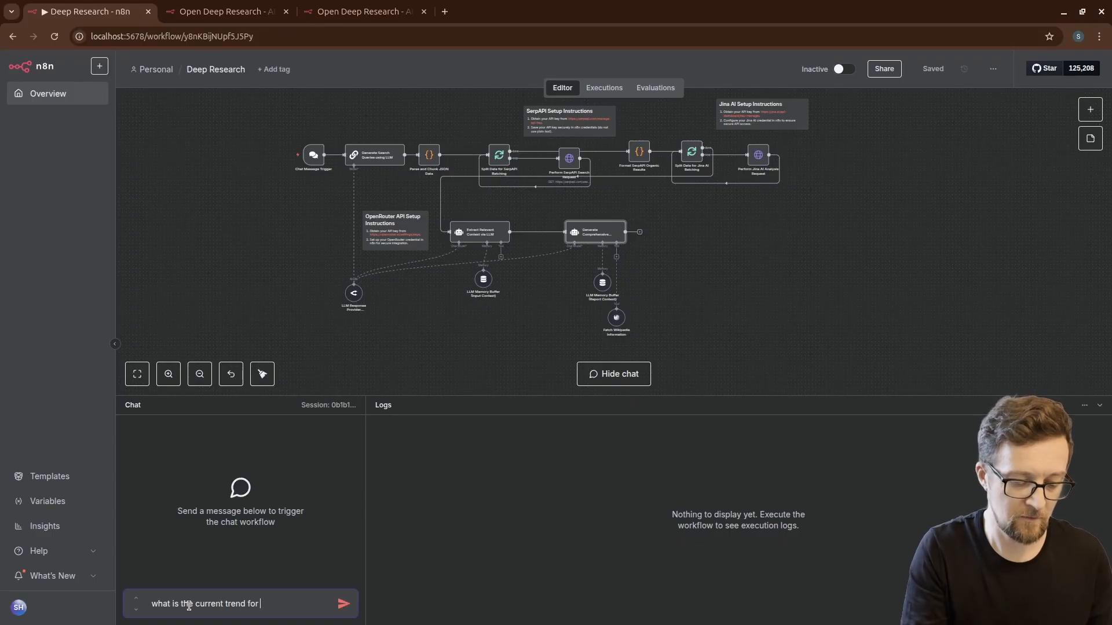
text(AAPL?)
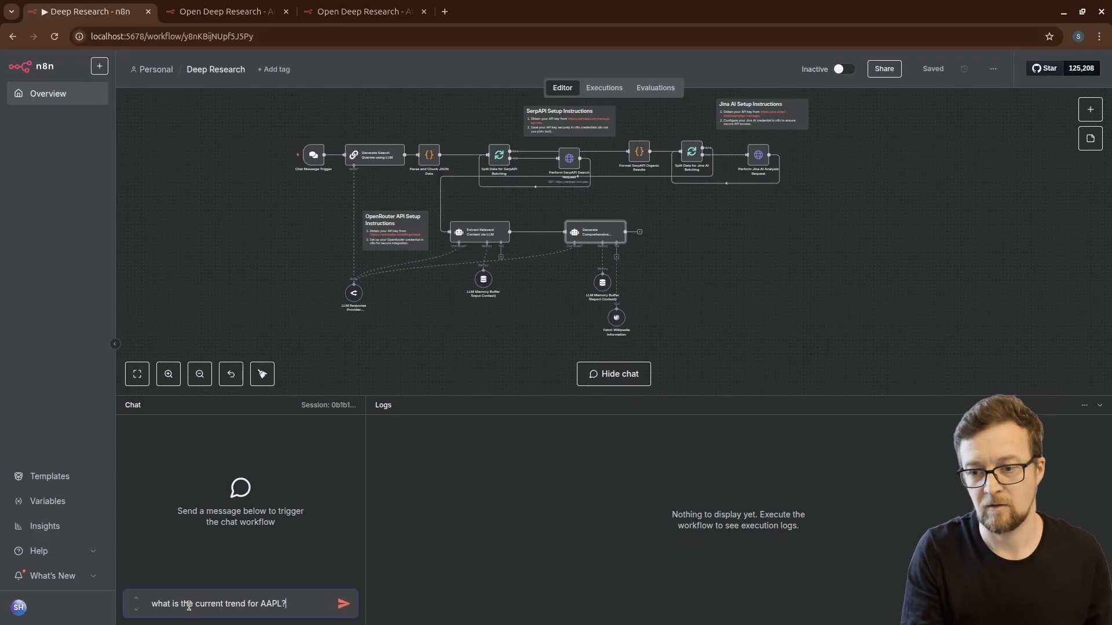
key(Return)
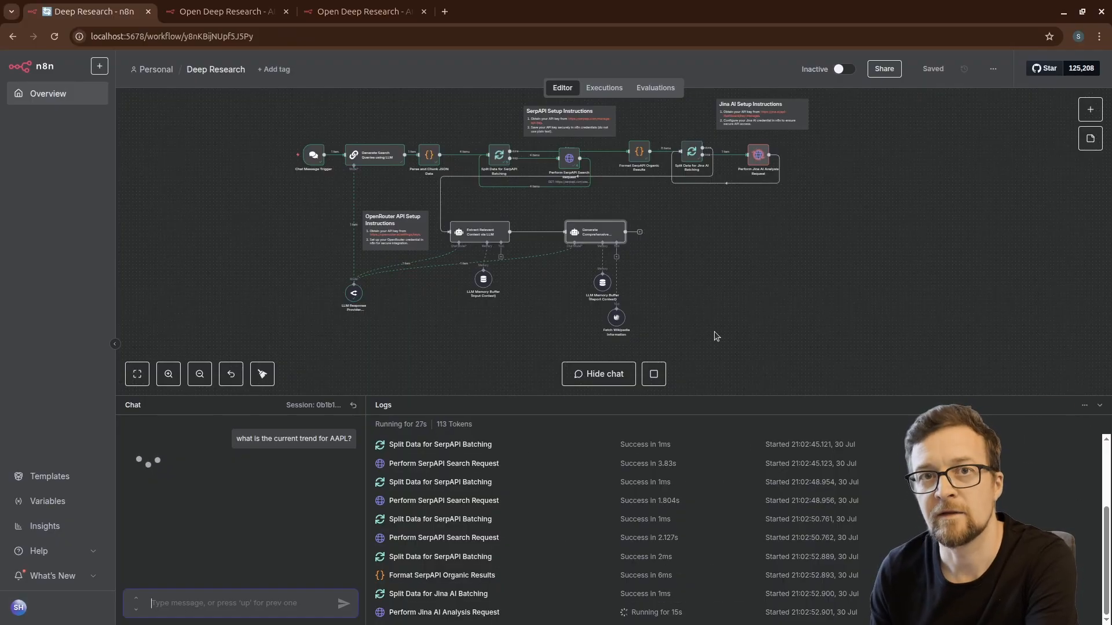
Inspect the output of the Perform SerpAPI Search Request node in the execution logs across its columns
click(574, 172)
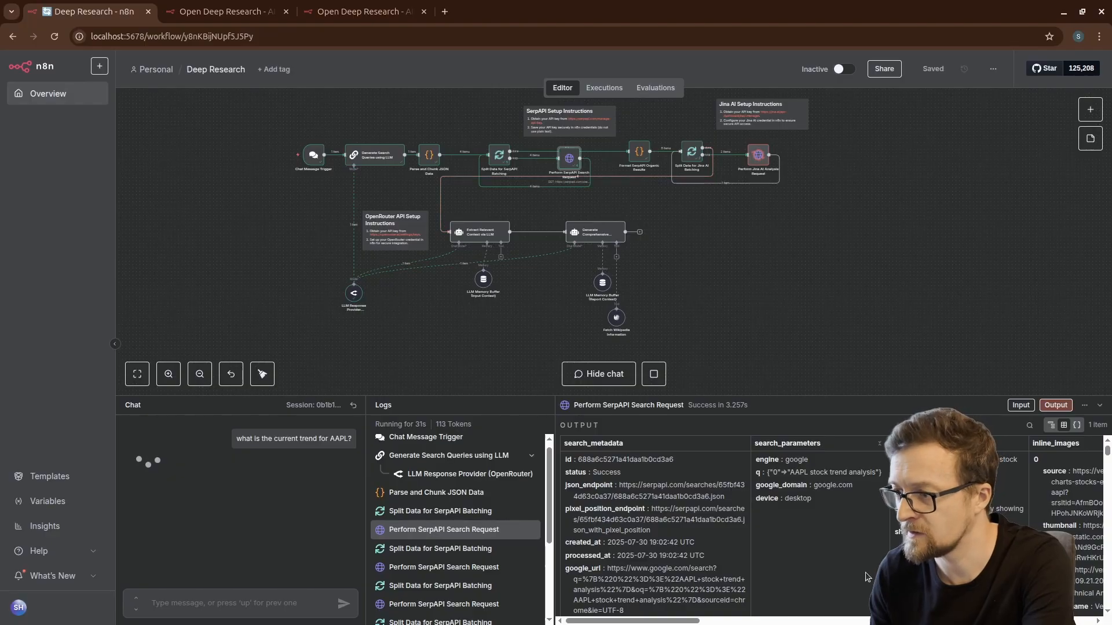
drag(691, 622, 780, 623)
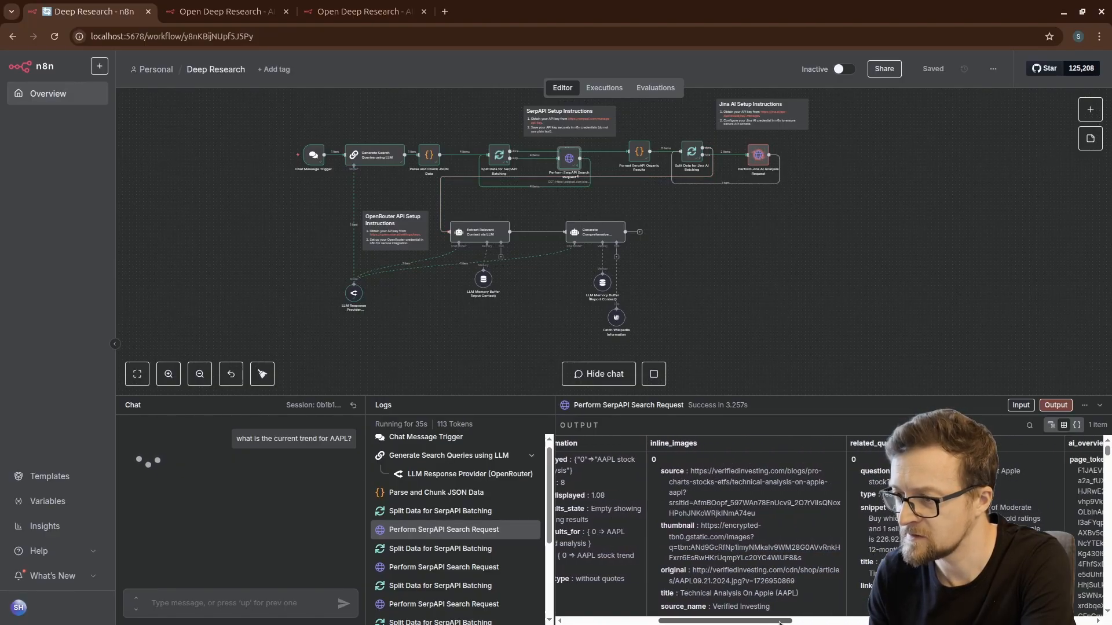
scroll(695, 527, right, 10)
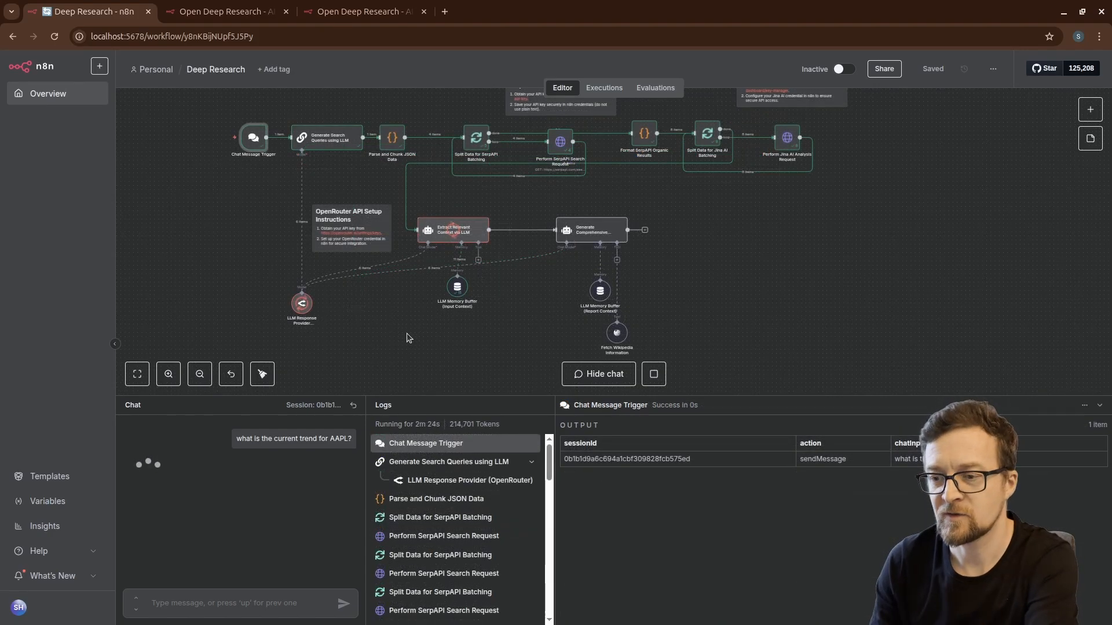
Read the generated AAPL research report in the chat, from the key findings through the detailed analysis
mouse_move(449, 425)
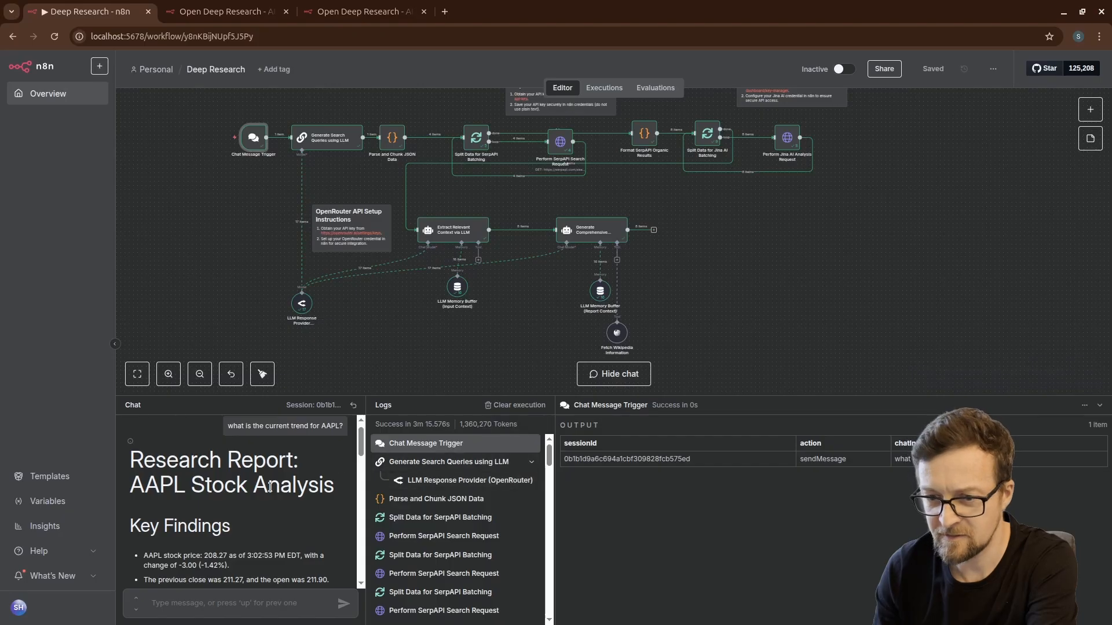
scroll(197, 473, down, 5)
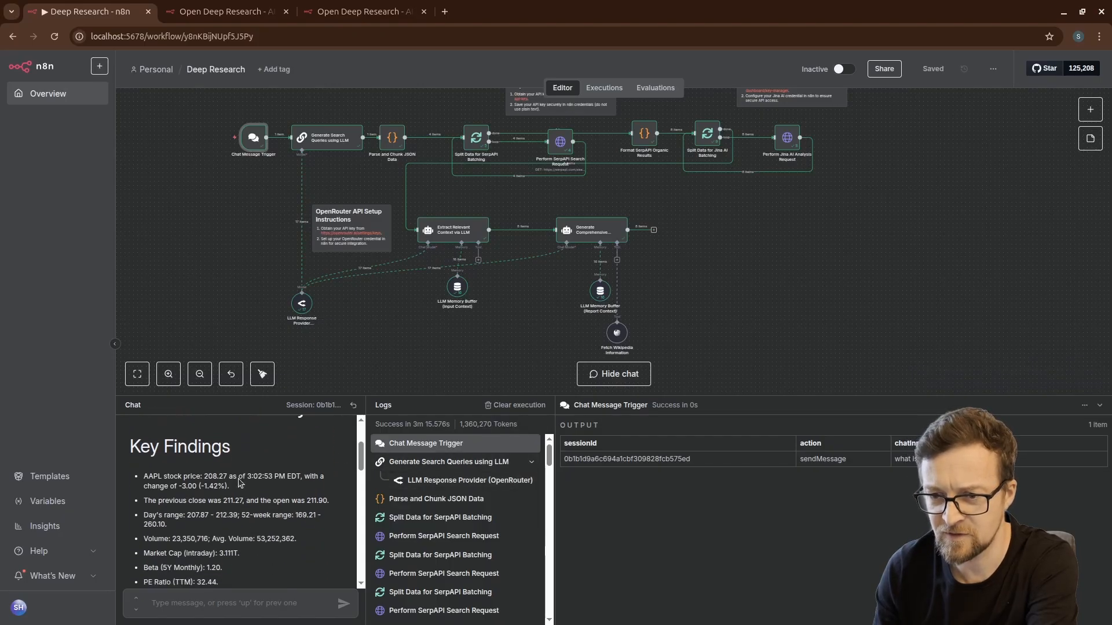
scroll(198, 457, down, 8)
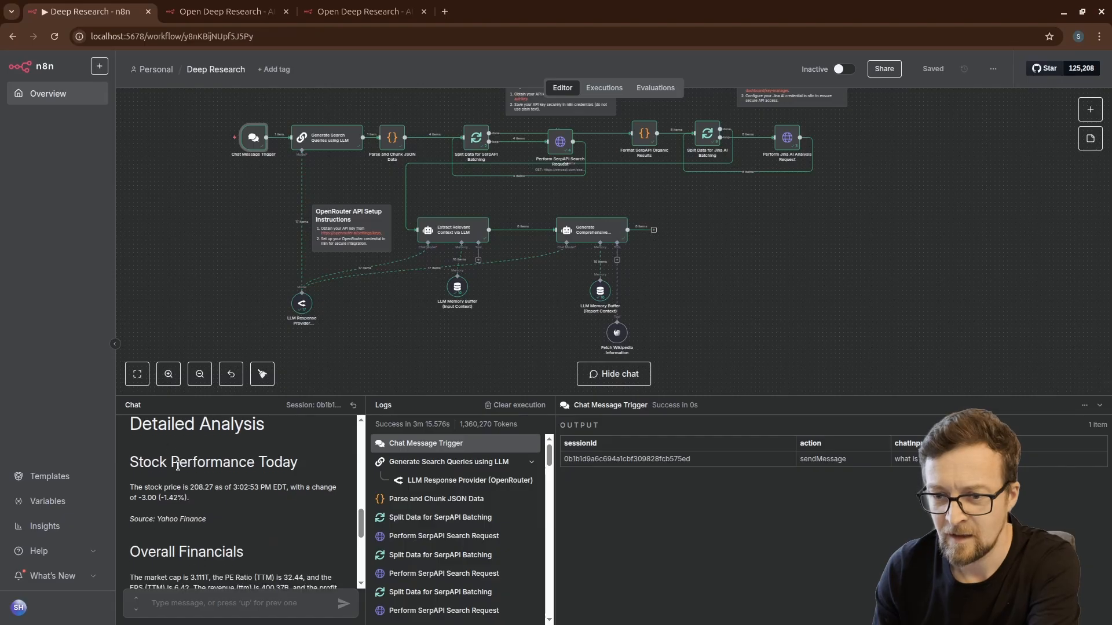
scroll(195, 461, down, 5)
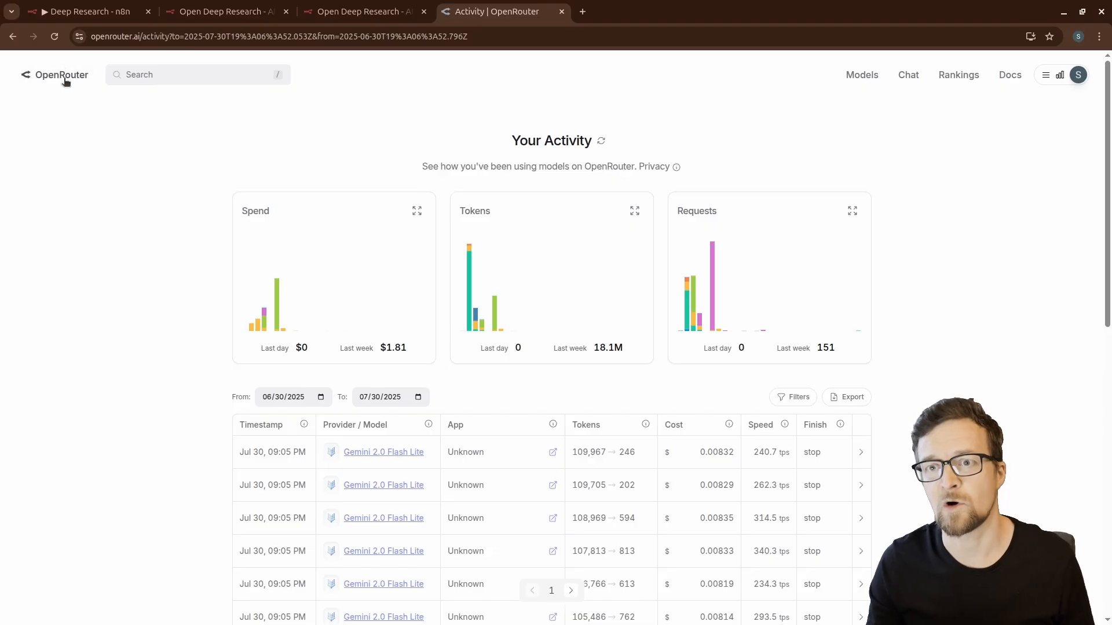
Switch to the OpenRouter activity page and review the token usage and cost of the individual model requests
scroll(742, 341, down, 3)
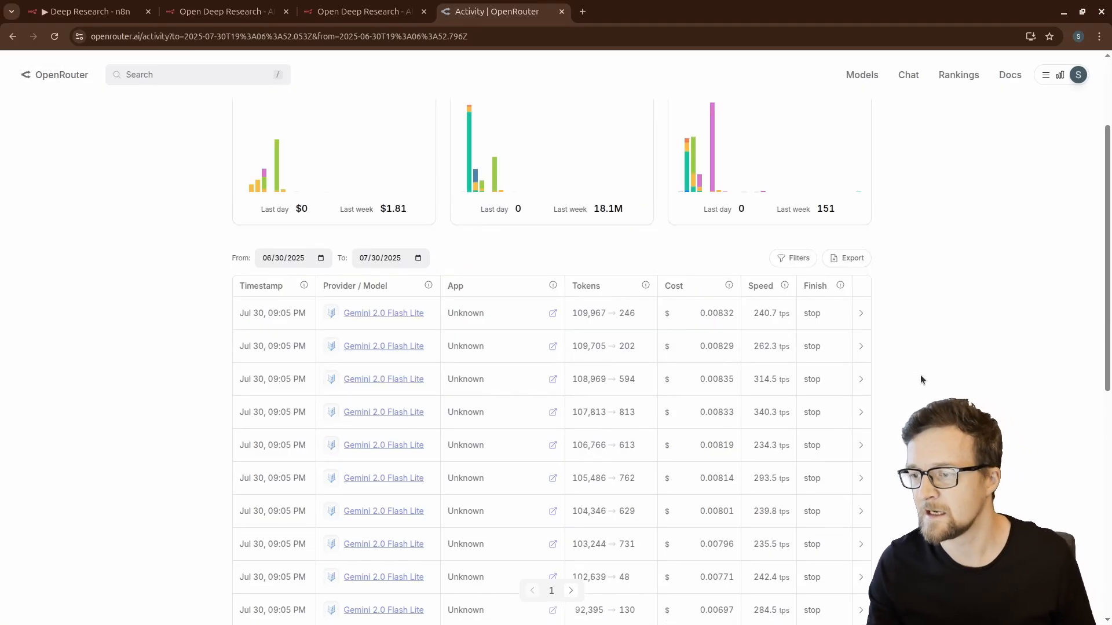
scroll(920, 379, down, 1)
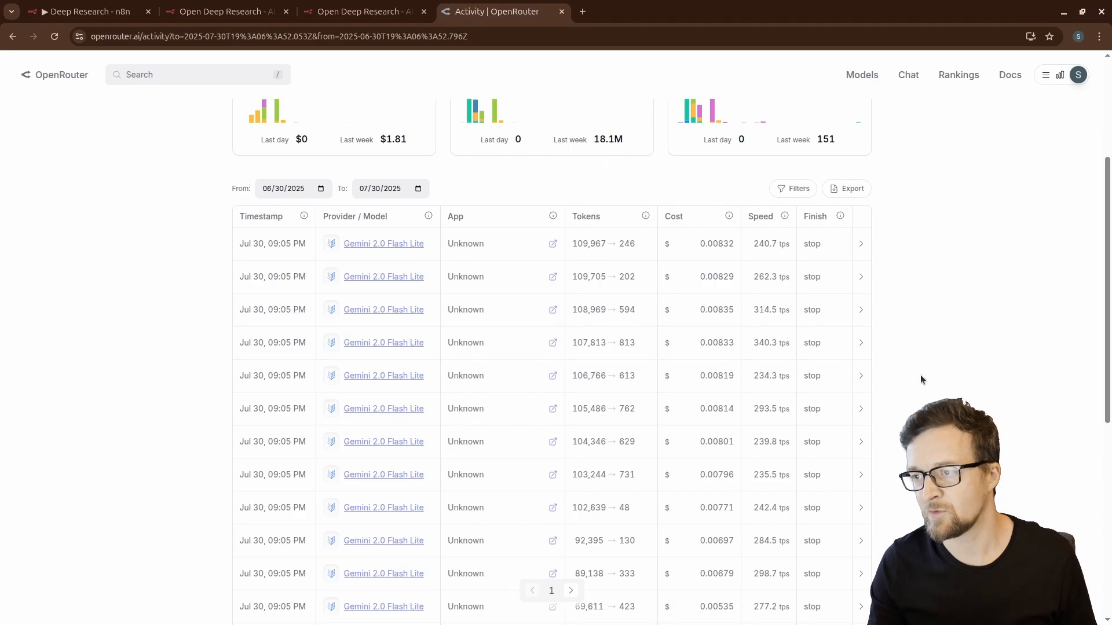